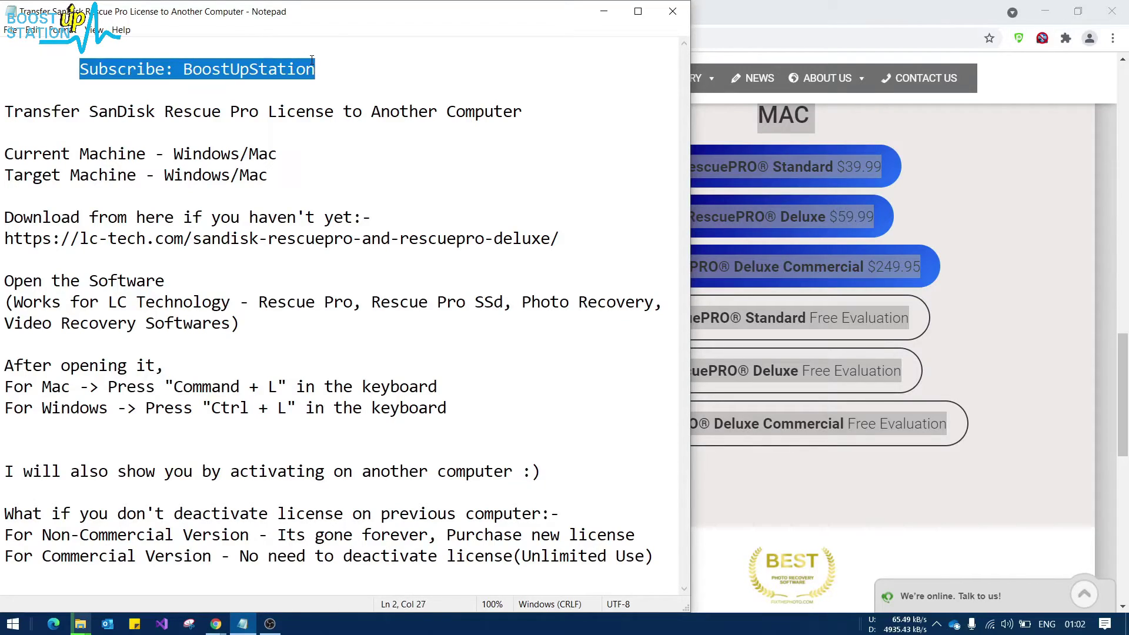
Step: Review the transfer notes, then launch RescuePRO Deluxe by searching 'resu' in Start
drag(23, 111, 529, 109)
drag(41, 135, 54, 164)
click(87, 194)
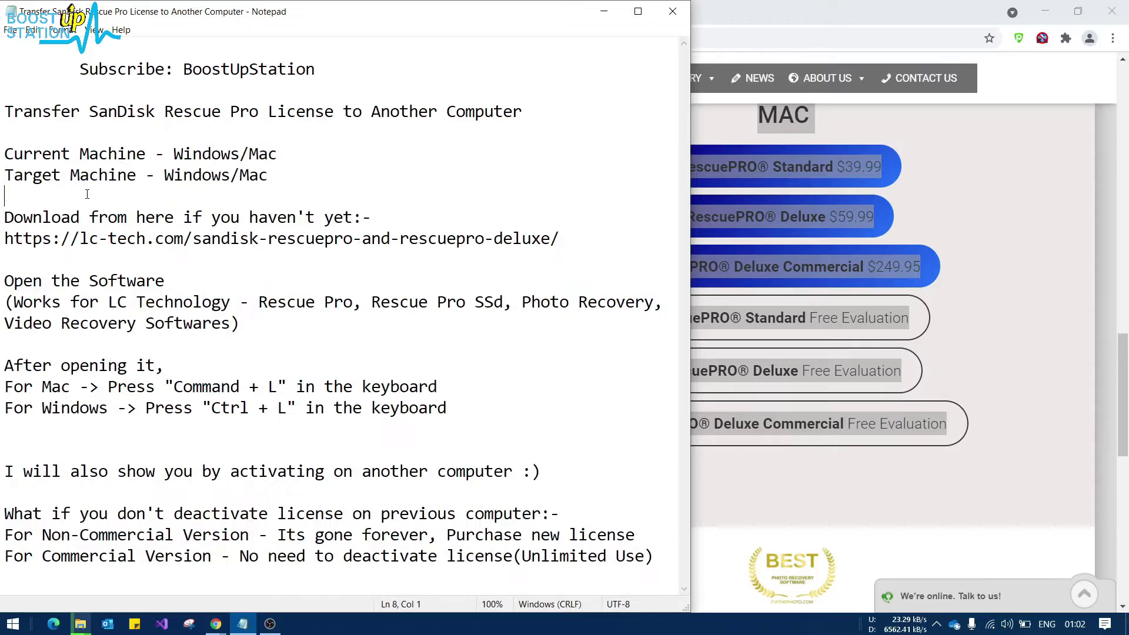
key(super)
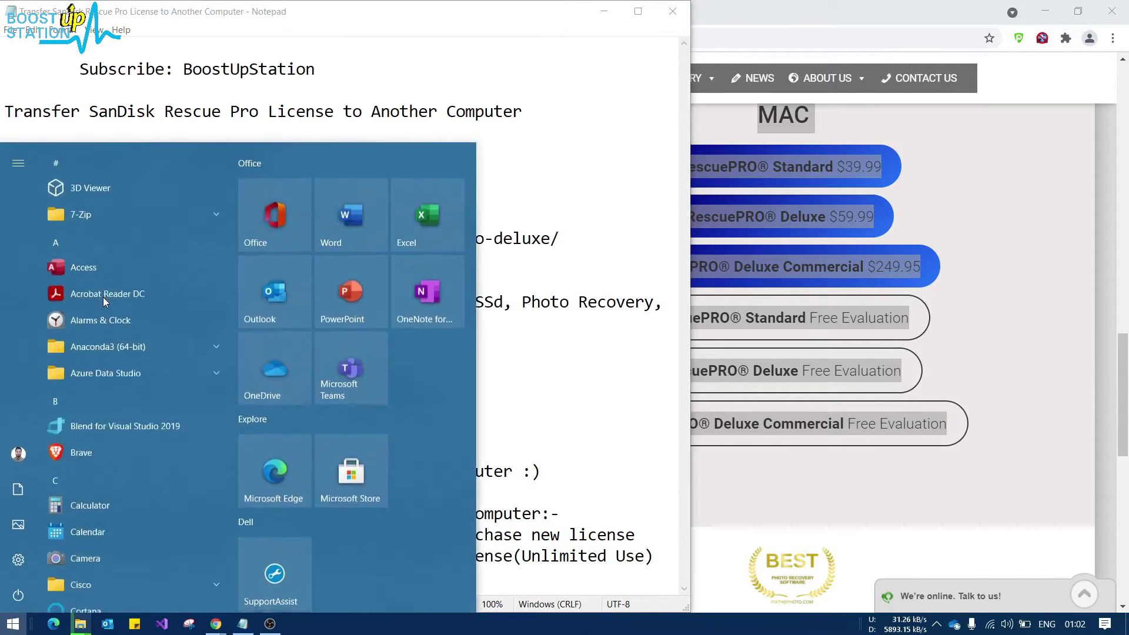
text(resue)
key(Escape)
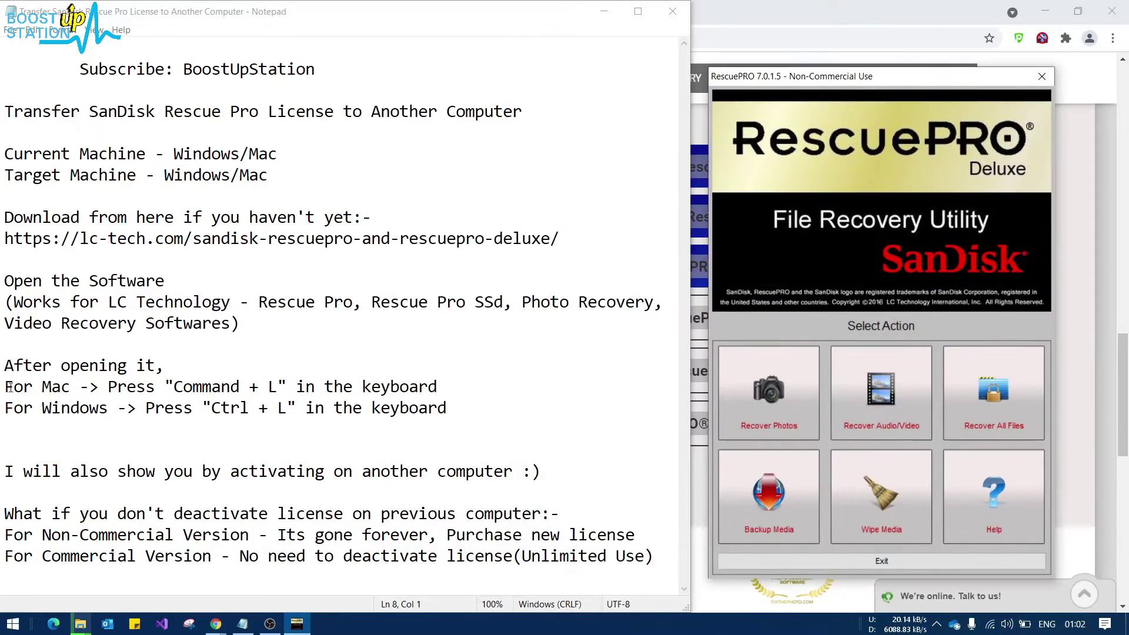
Step: Check the Mac and Windows shortcut lines and place the RescuePRO window beside the notes
drag(5, 386, 469, 417)
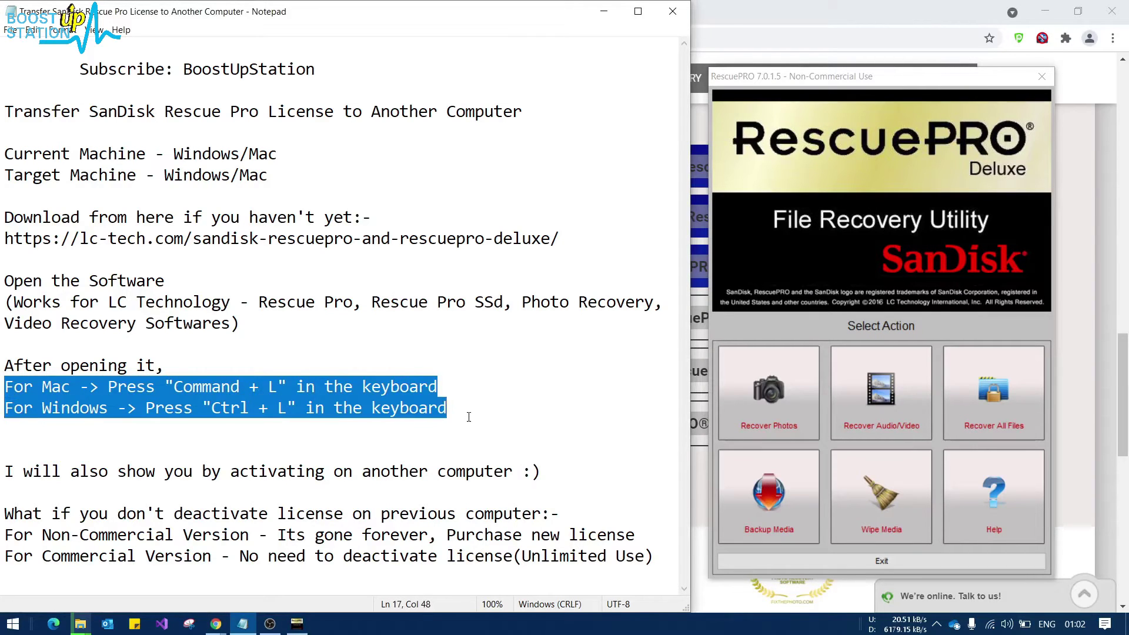
click(469, 416)
drag(859, 79, 743, 86)
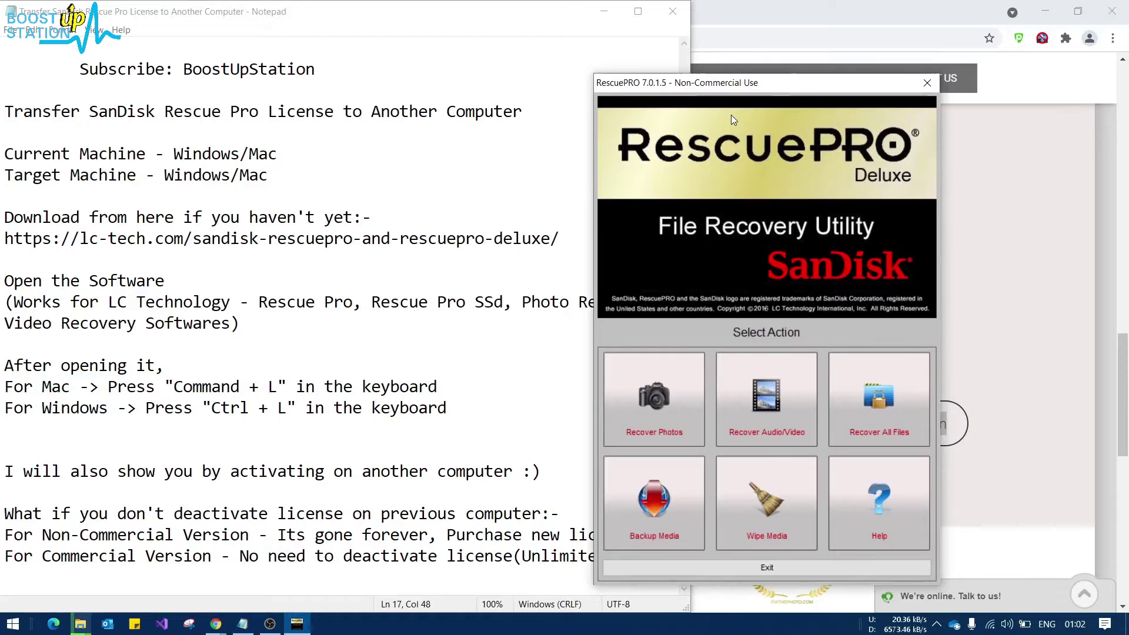
Step: Open license administration with Ctrl+L and proceed with Online deactivation
key(ctrl+l)
drag(670, 174, 501, 153)
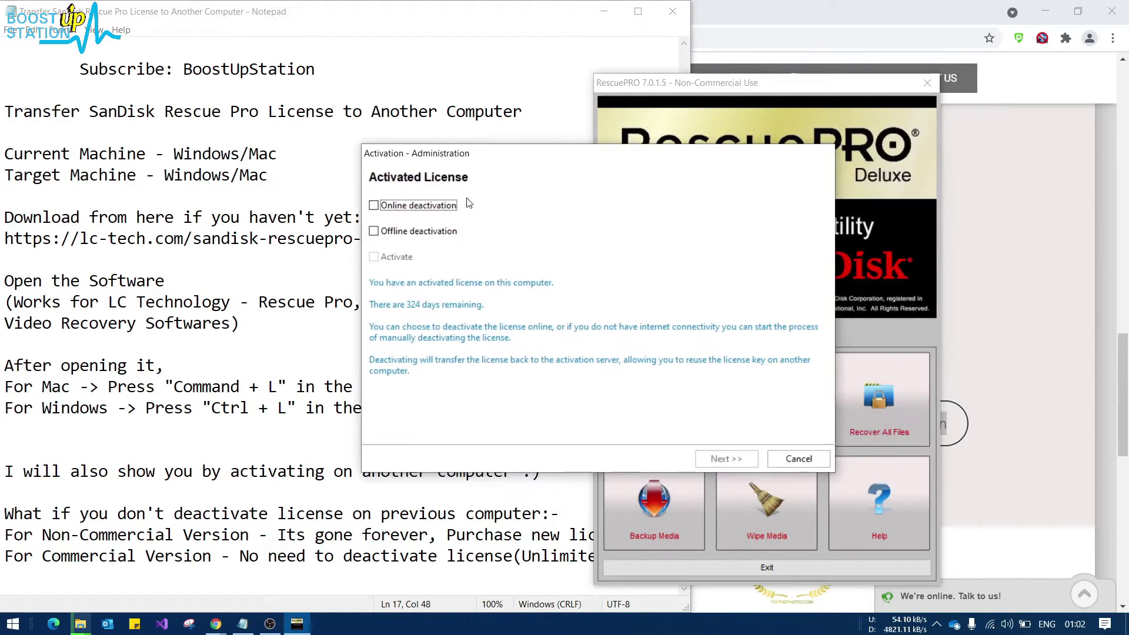
click(397, 233)
click(395, 206)
click(724, 458)
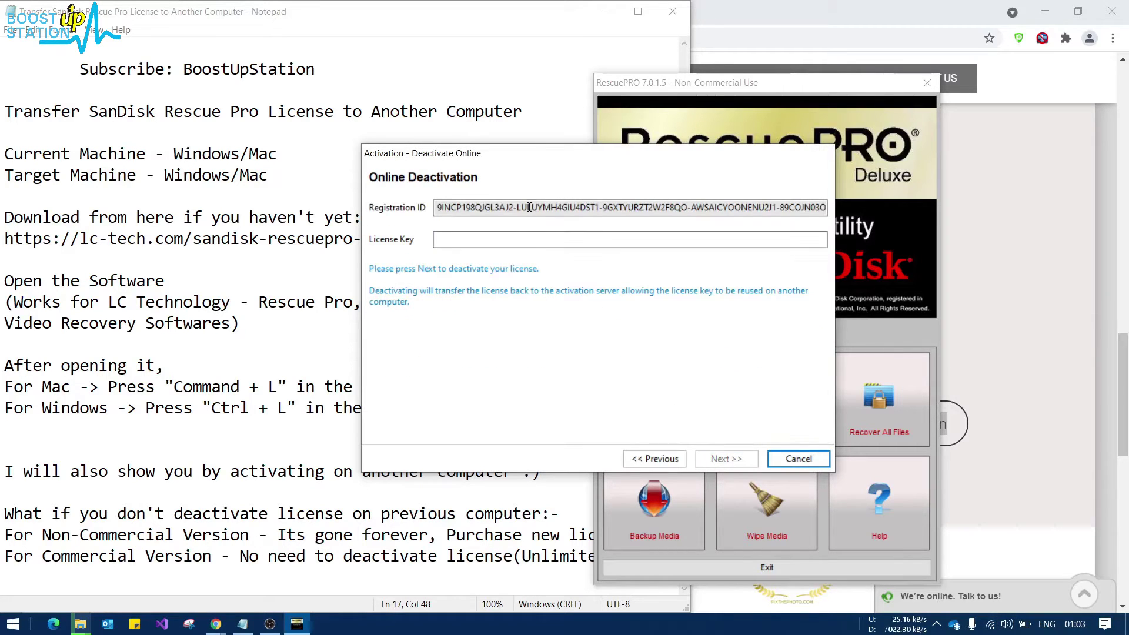
Step: Copy the full Registration ID and paste it on a new line in the transfer notes
drag(529, 207, 574, 207)
click(575, 207)
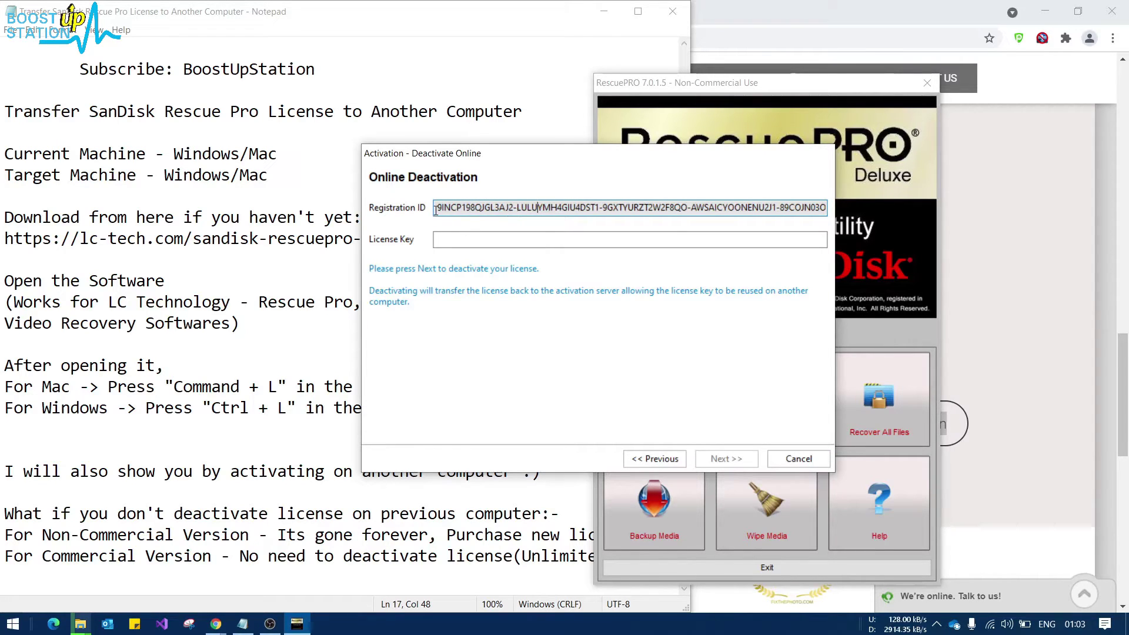
drag(435, 208, 826, 208)
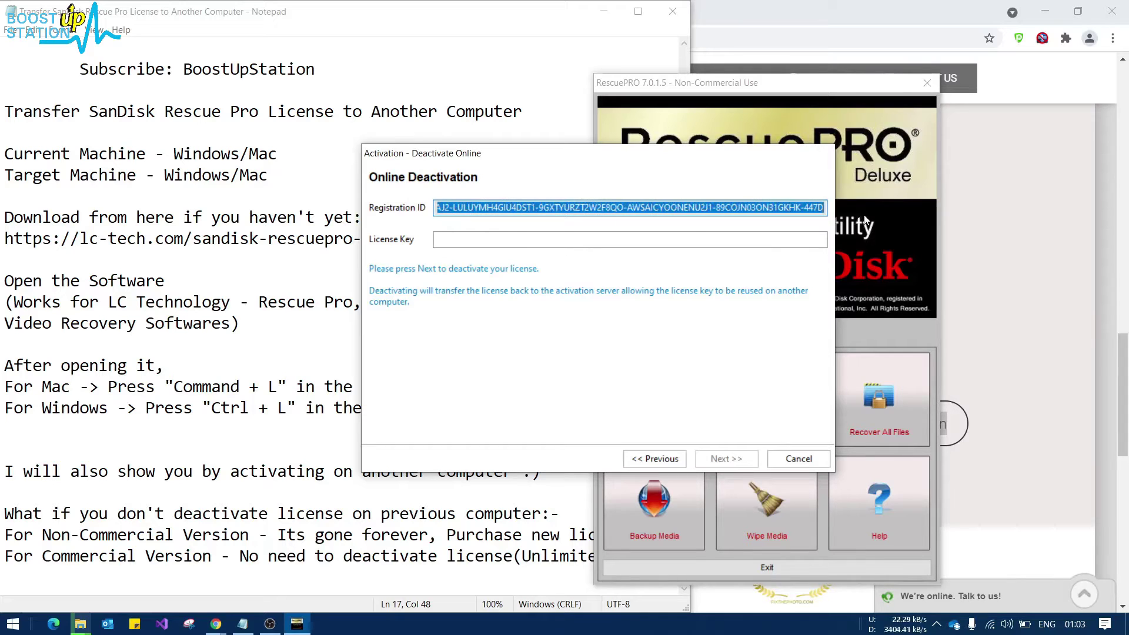
click(173, 577)
click(666, 557)
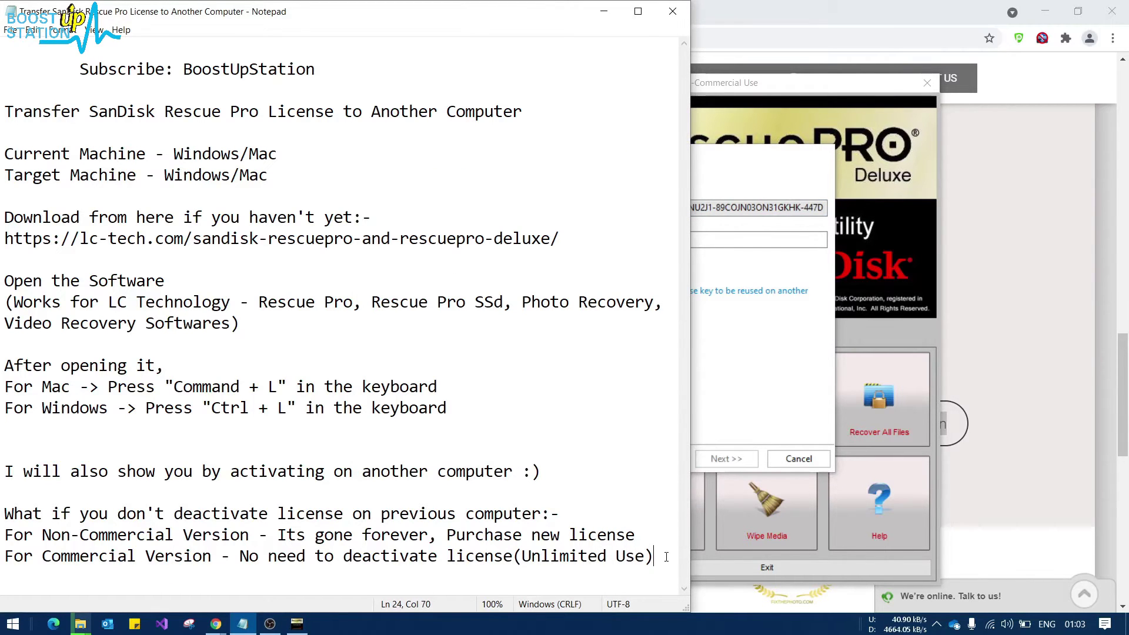
key(Return)
key(Return)
key(Return)
key(ctrl+v)
key(alt+Tab)
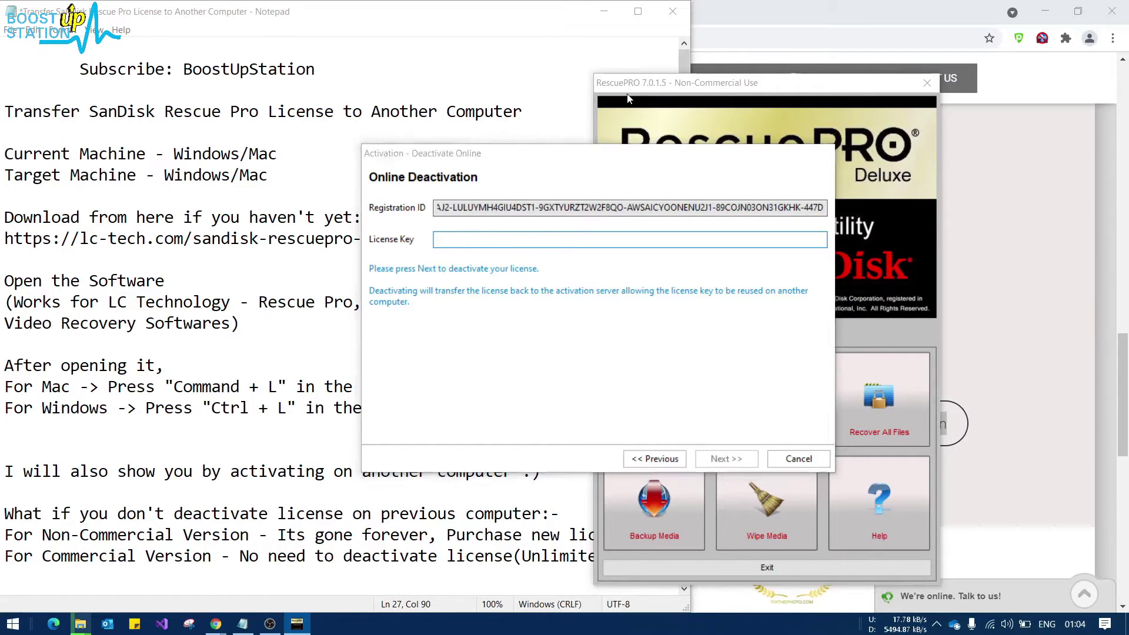
Step: Paste the license key into the License Key field, submit the deactivation, and close the success message
drag(582, 154, 582, 137)
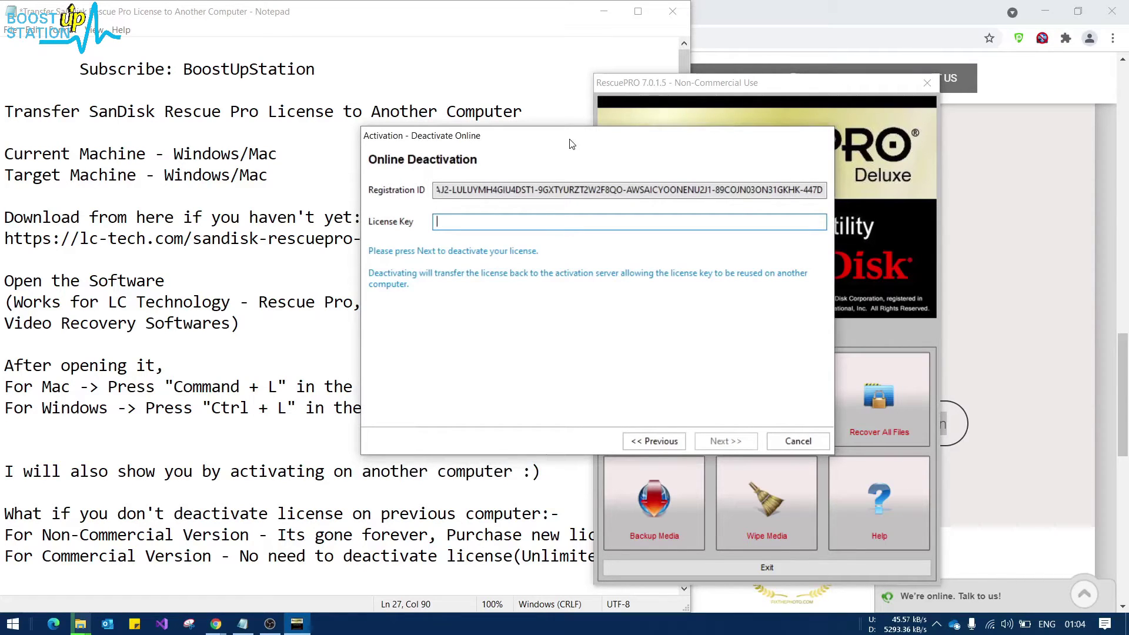
right_click(550, 223)
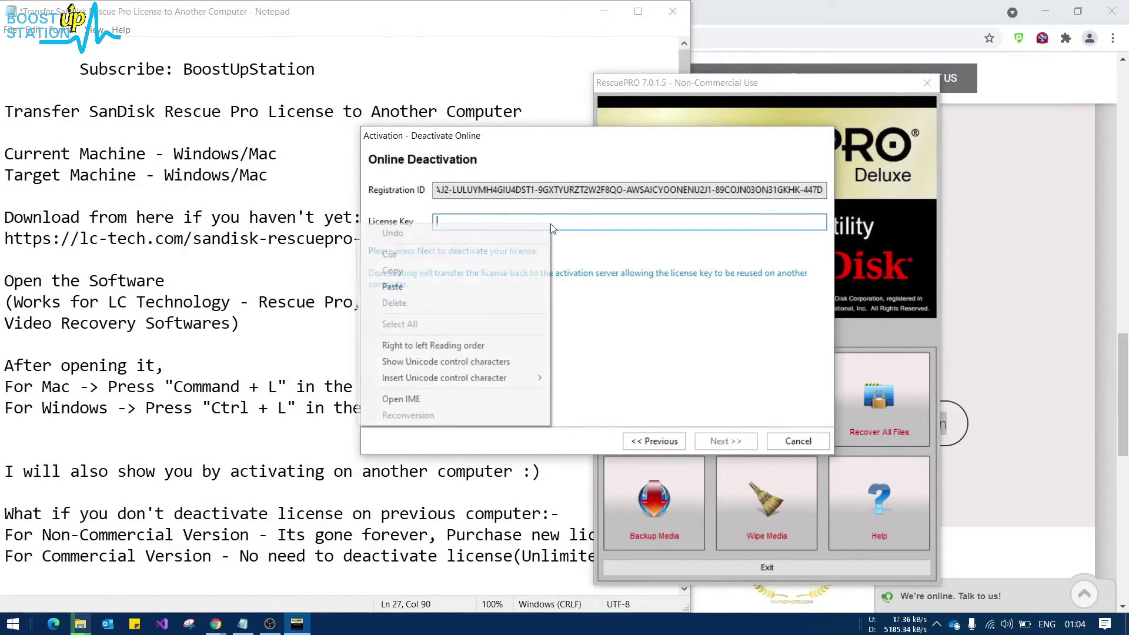
click(495, 285)
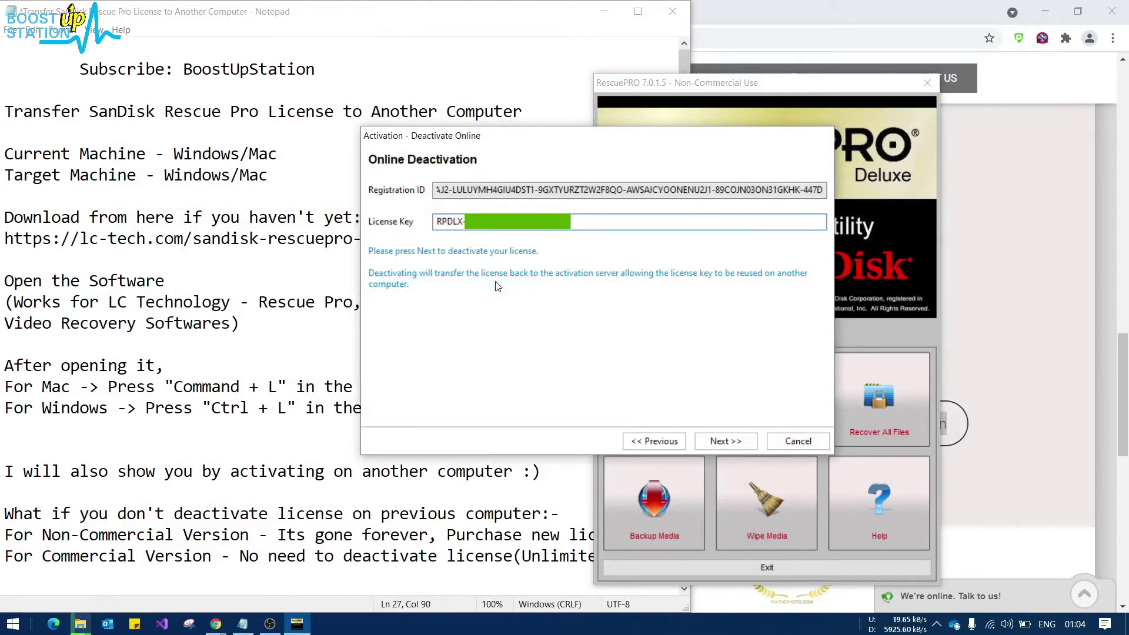
click(723, 441)
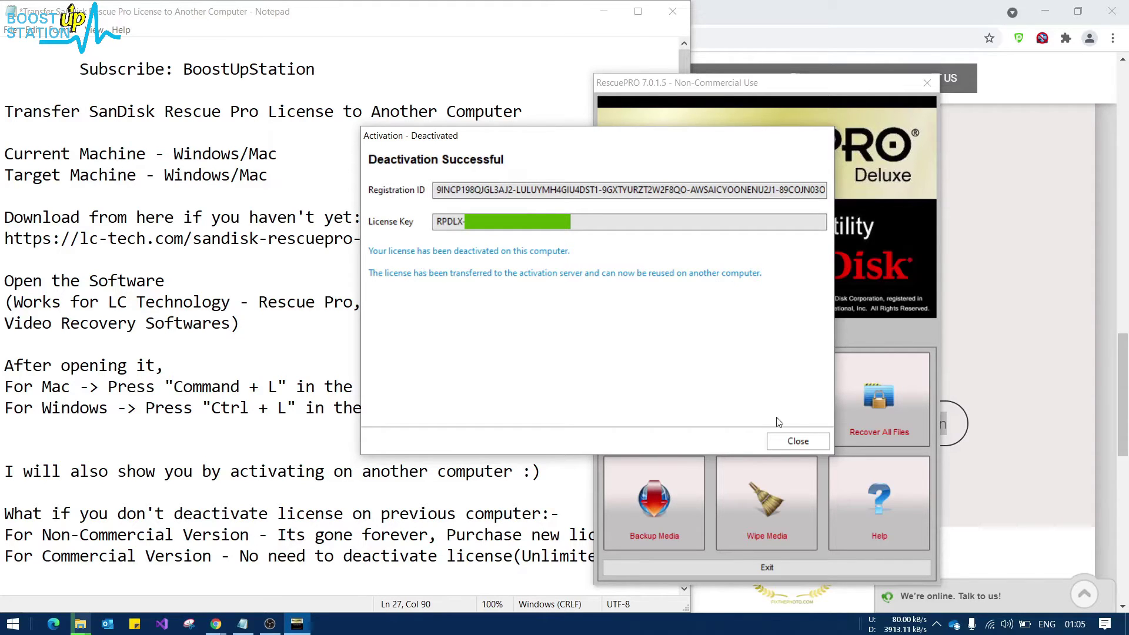
click(775, 435)
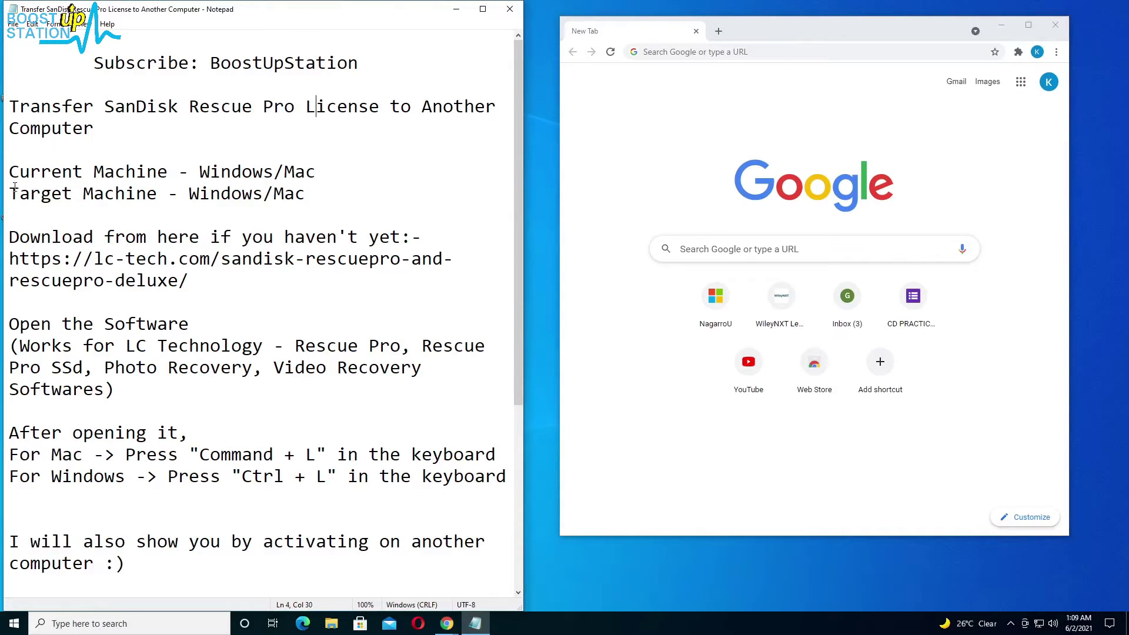
Step: Copy the download page URL from the Target Machine section of the notes
drag(14, 187, 328, 195)
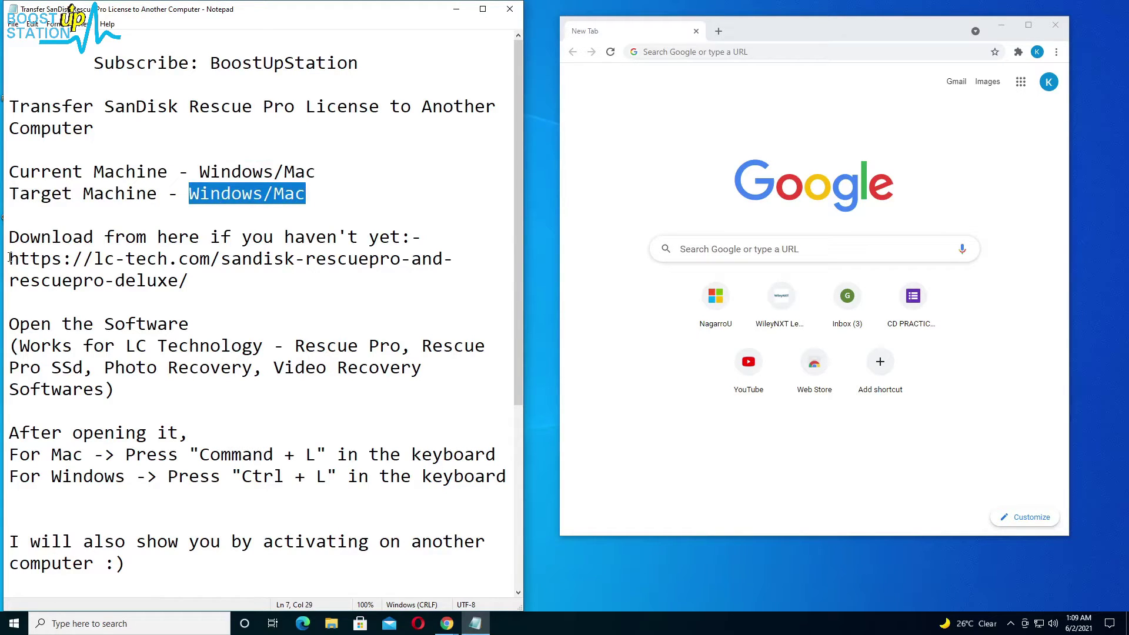
drag(10, 258, 206, 274)
right_click(149, 276)
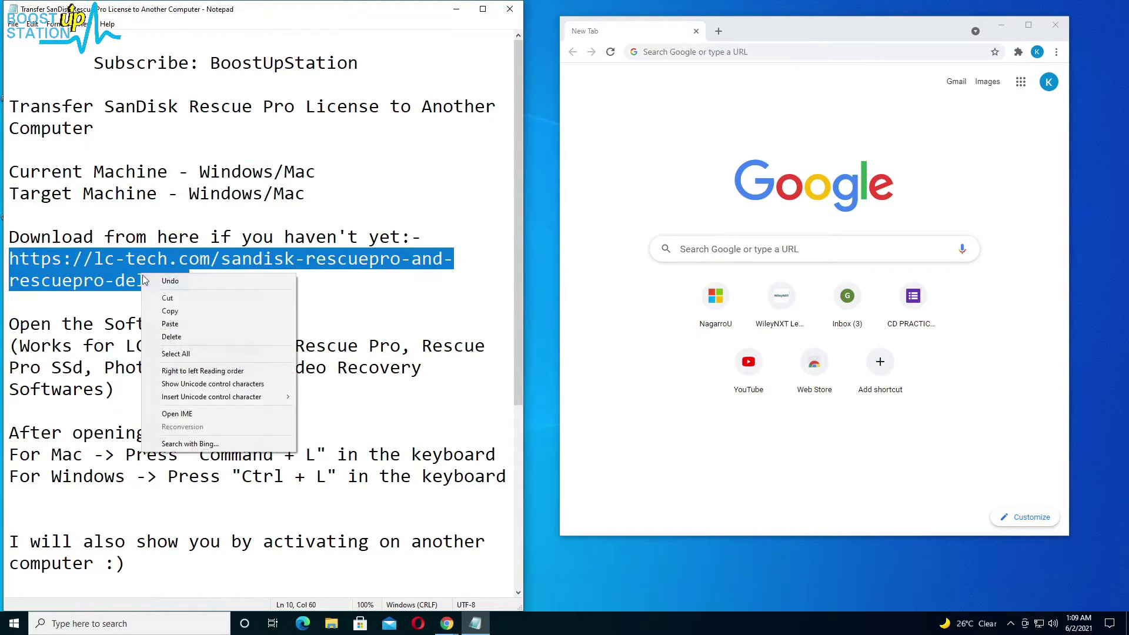
click(157, 316)
Step: Load the LC Technology RescuePRO page in a maximized Chrome and scroll to the Windows downloads
click(730, 52)
key(ctrl+v)
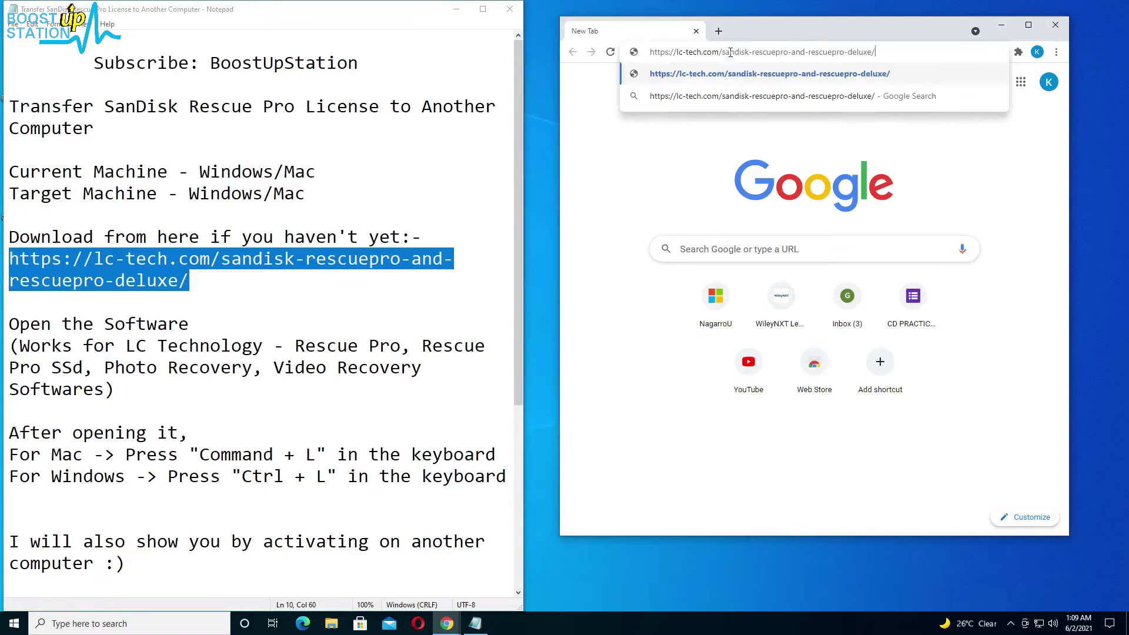
key(Return)
key(super+shift+Up)
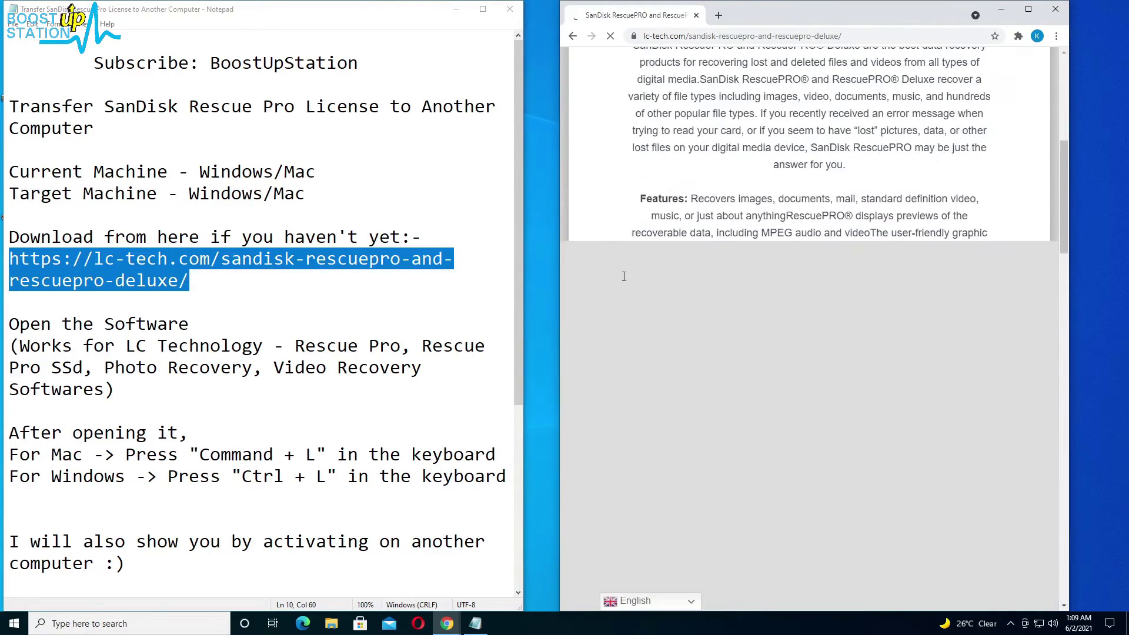
scroll(623, 276, down, 6)
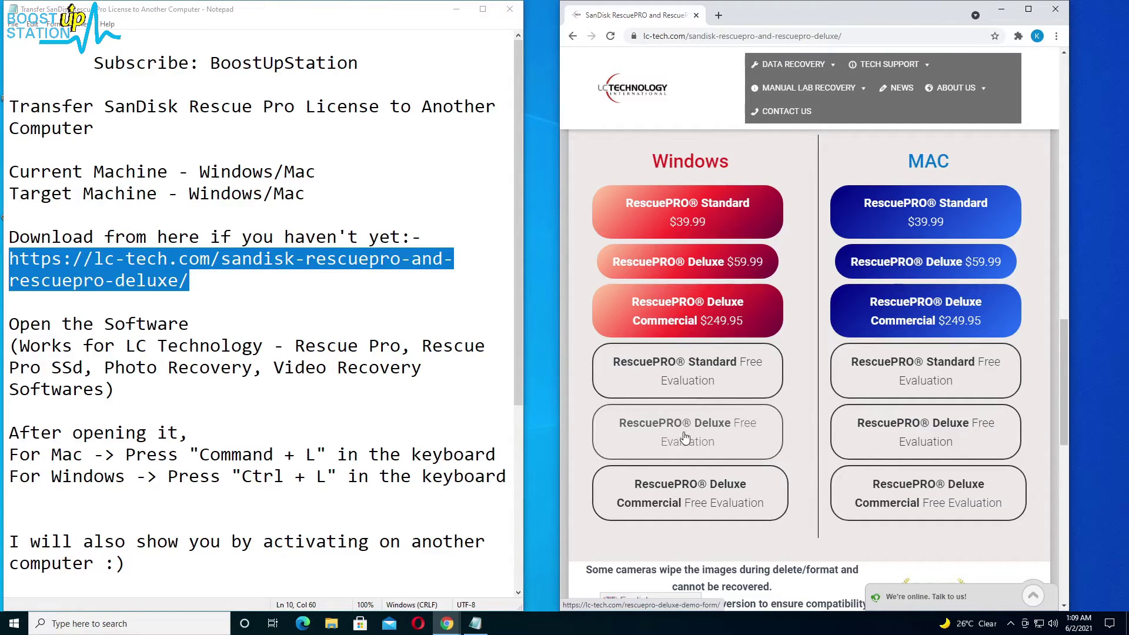
drag(720, 162, 673, 163)
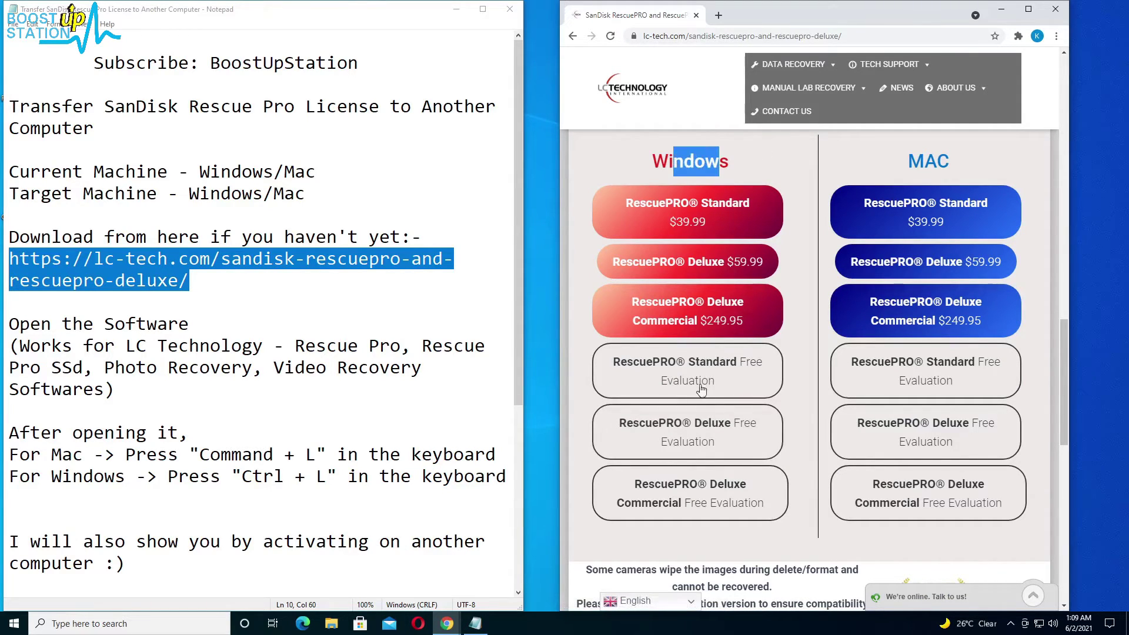
Step: Open the Windows RescuePRO Deluxe free evaluation form and enter a first and last name
click(654, 440)
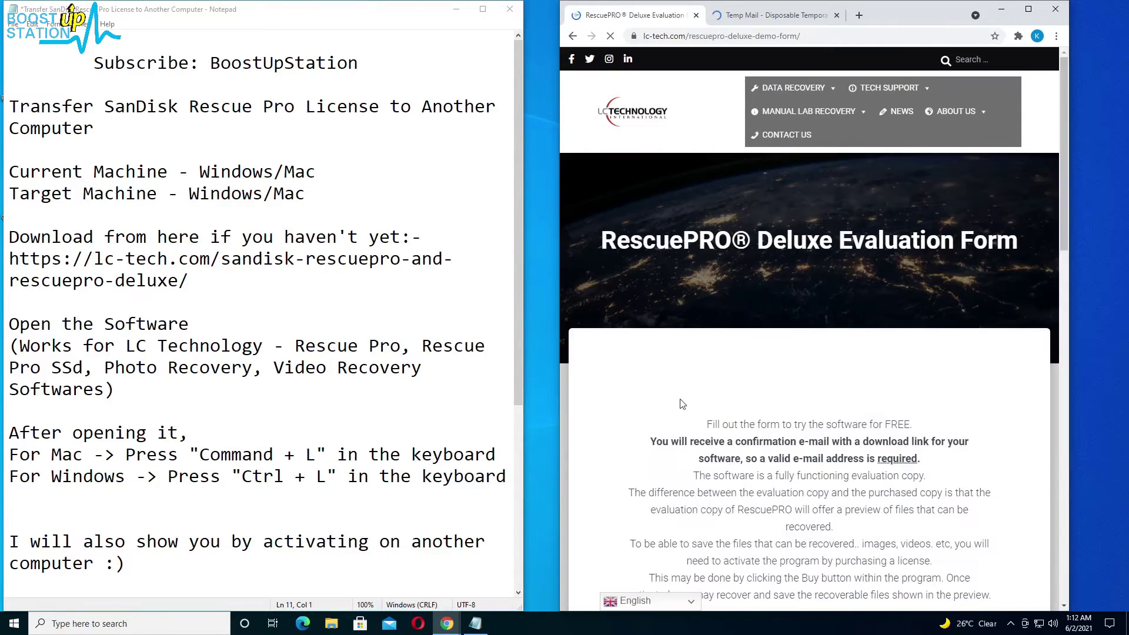
drag(737, 445, 933, 442)
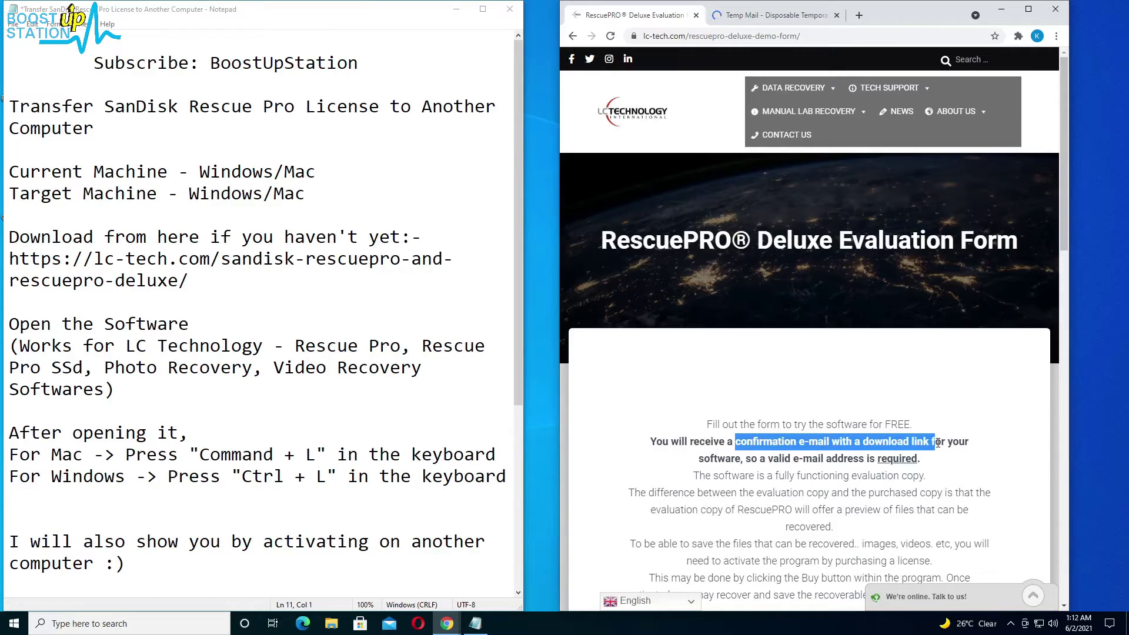
scroll(938, 442, down, 6)
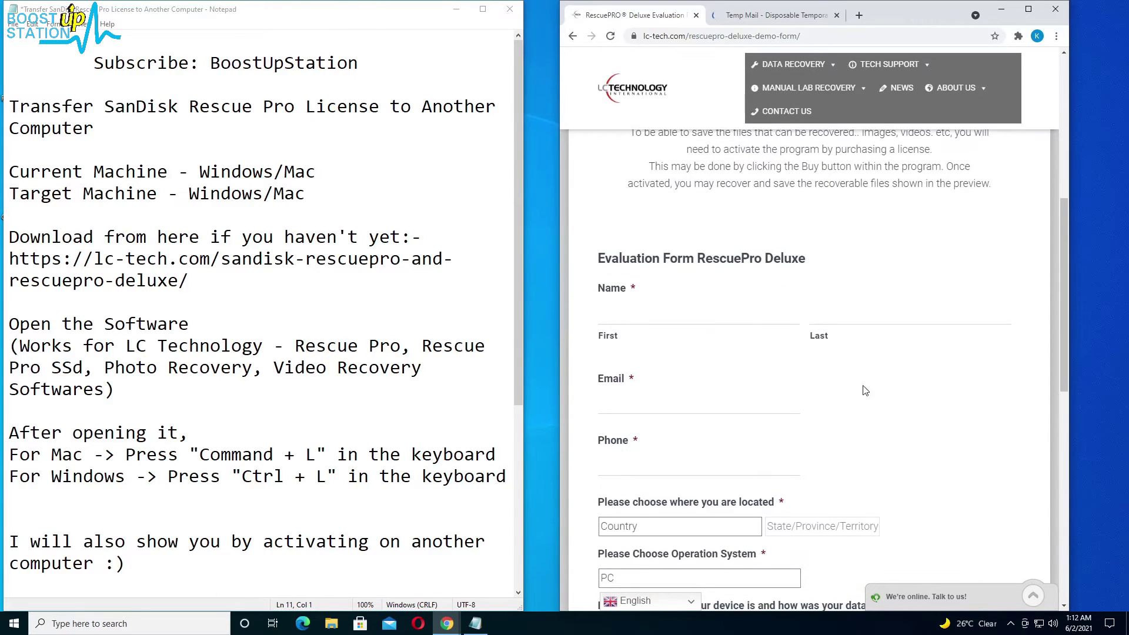
click(614, 307)
text(oaeua)
click(898, 316)
text(euioeui)
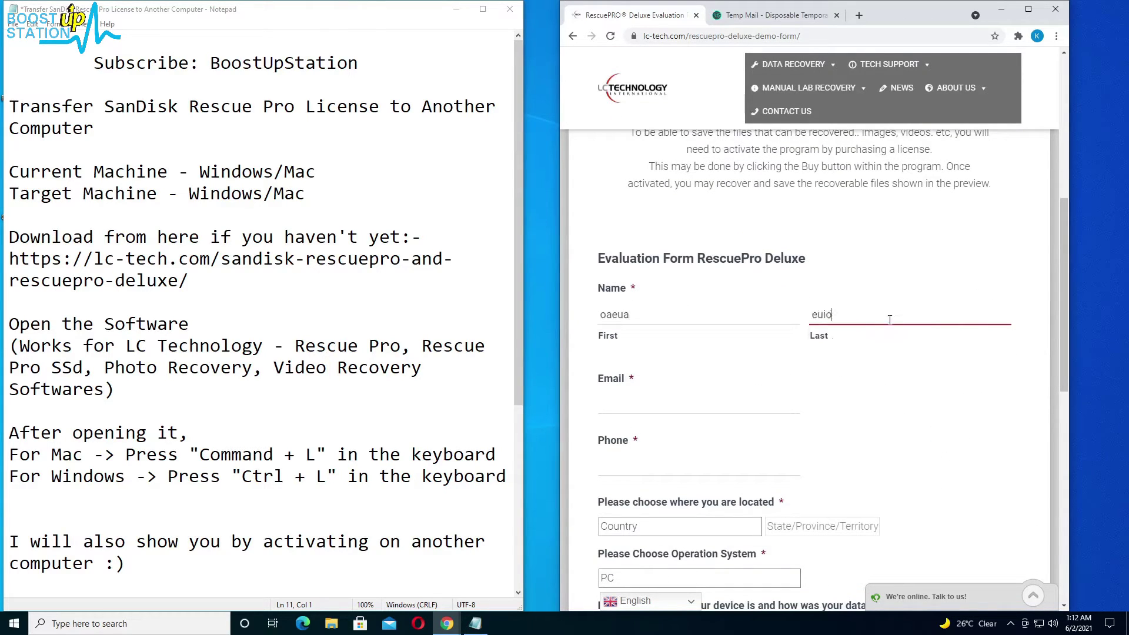
Step: Focus the form's Email field, then switch to the Temp Mail tab
click(632, 406)
click(663, 391)
click(641, 396)
click(742, 16)
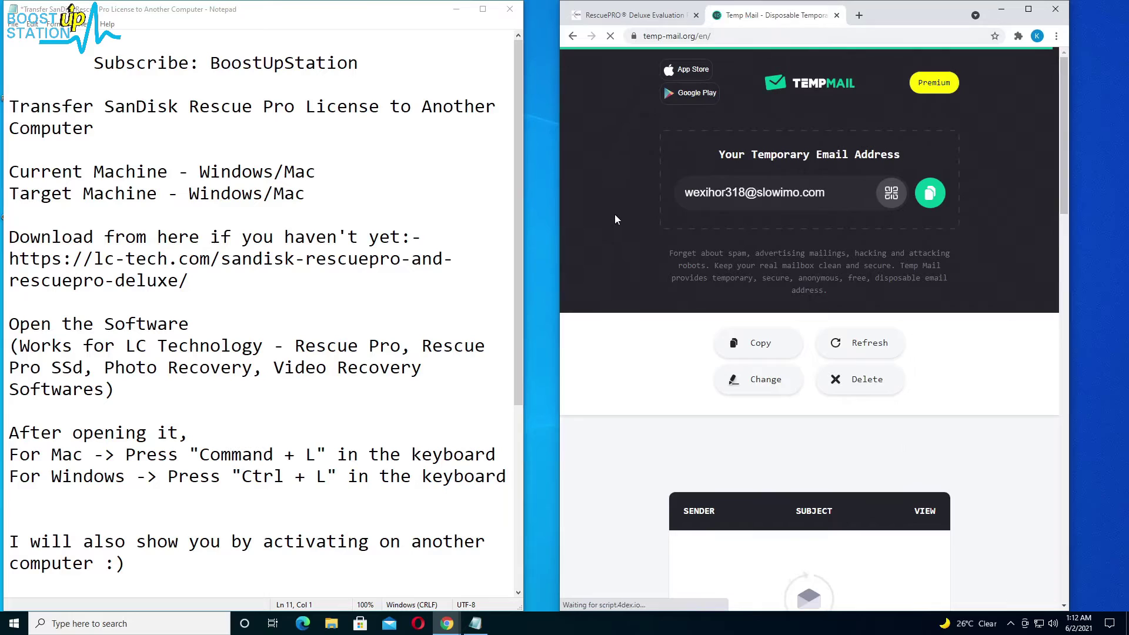
Step: Fill the Email field with the temporary address and the phone number from autofill
click(930, 194)
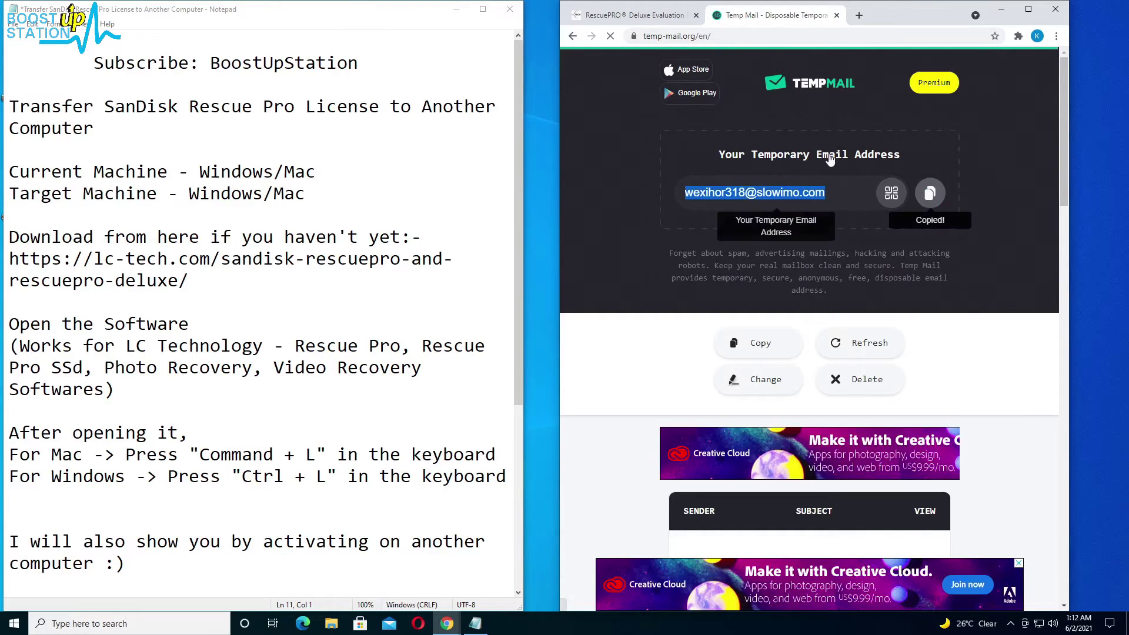
click(634, 15)
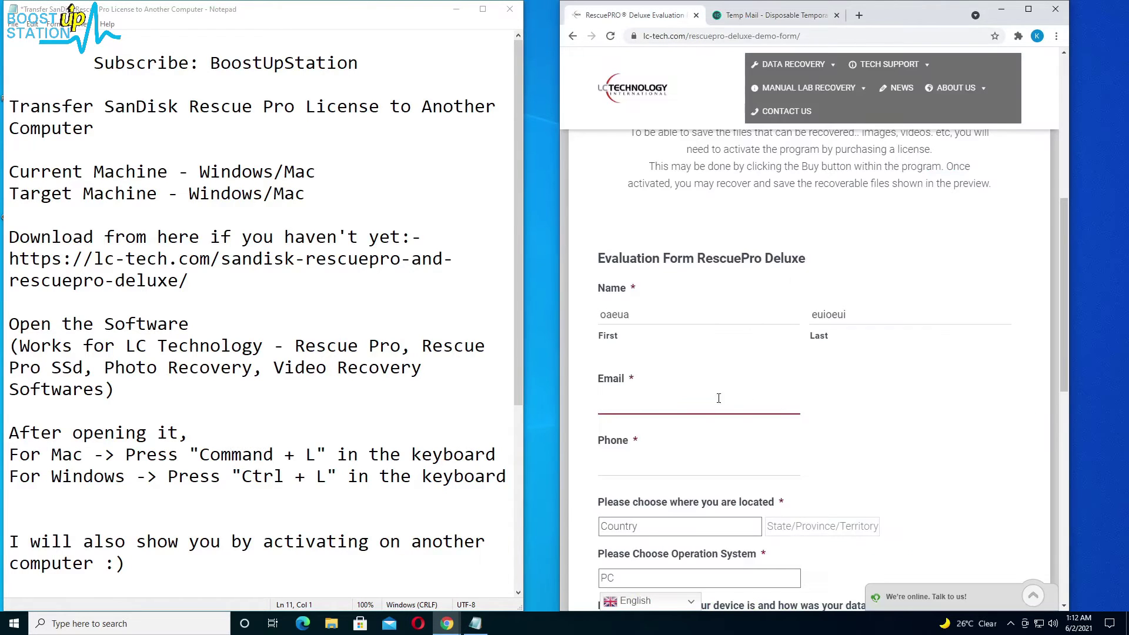
key(ctrl+v)
click(653, 466)
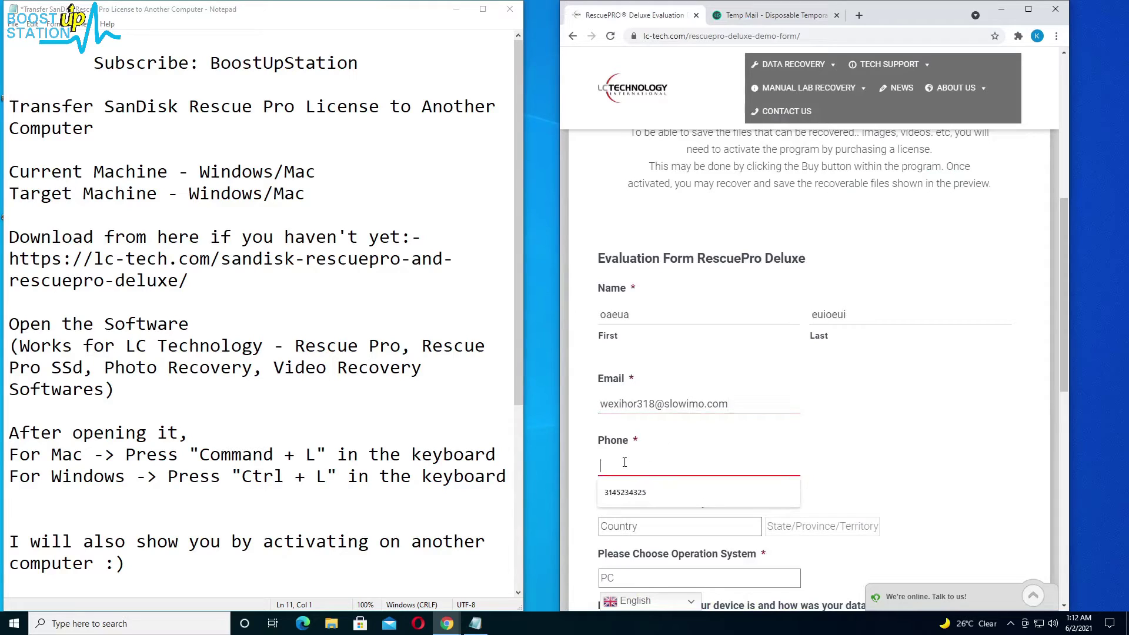
click(652, 493)
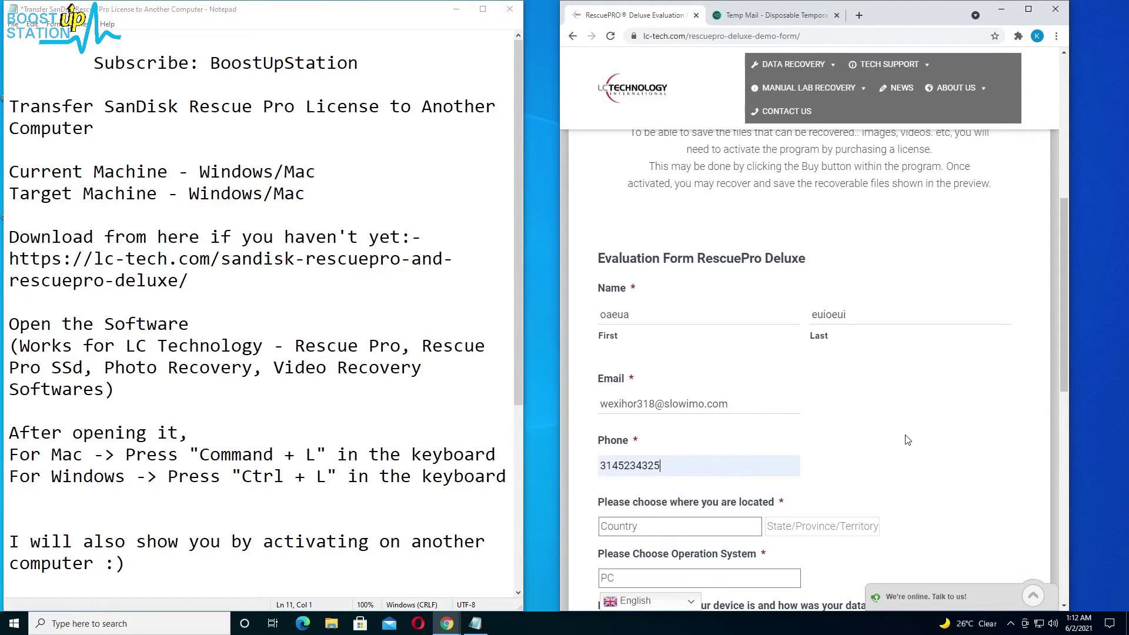
Step: Set the country to Antigua and Barbuda and the operating system to PC
scroll(907, 440, down, 4)
click(679, 290)
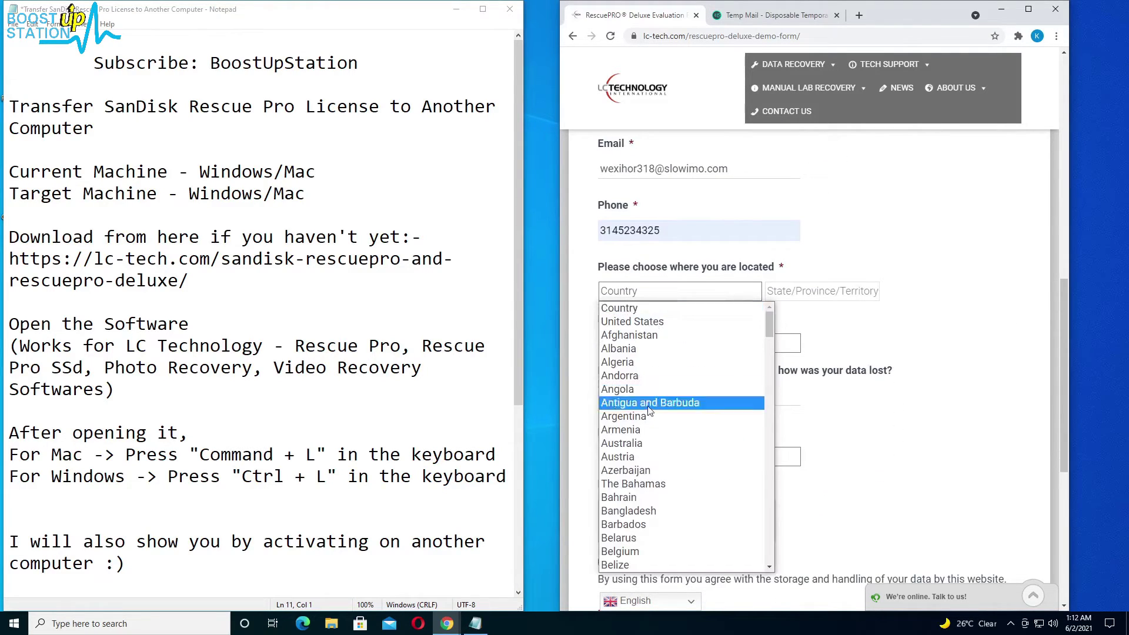
click(653, 468)
click(690, 343)
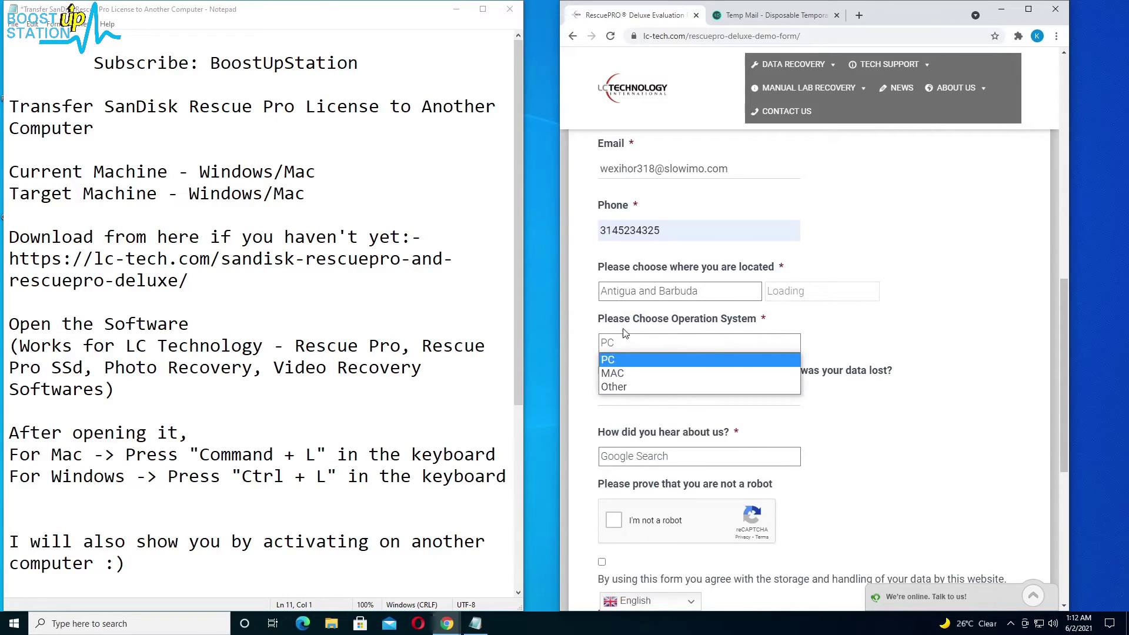
click(851, 331)
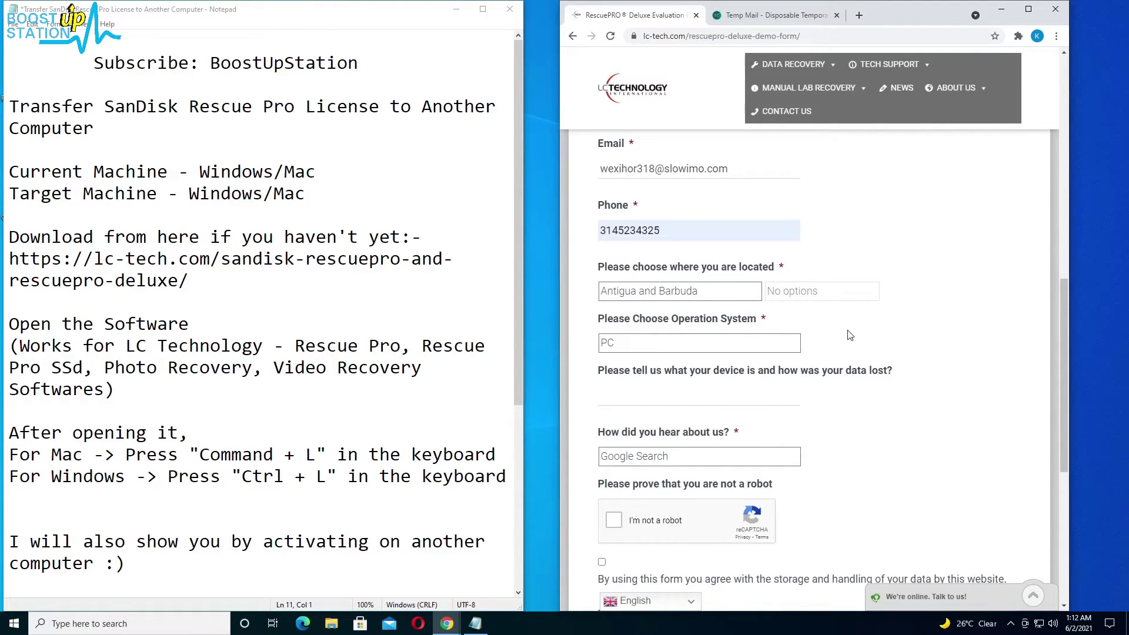
Step: Complete the reCAPTCHA check and submit the evaluation form
scroll(807, 399, down, 2)
click(625, 403)
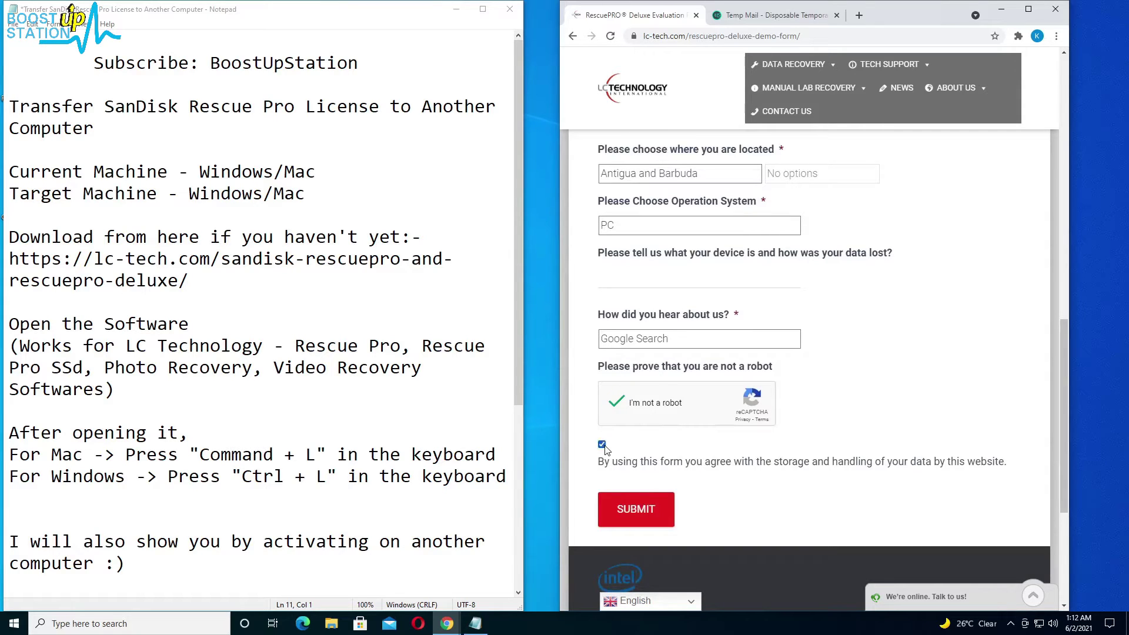
click(645, 525)
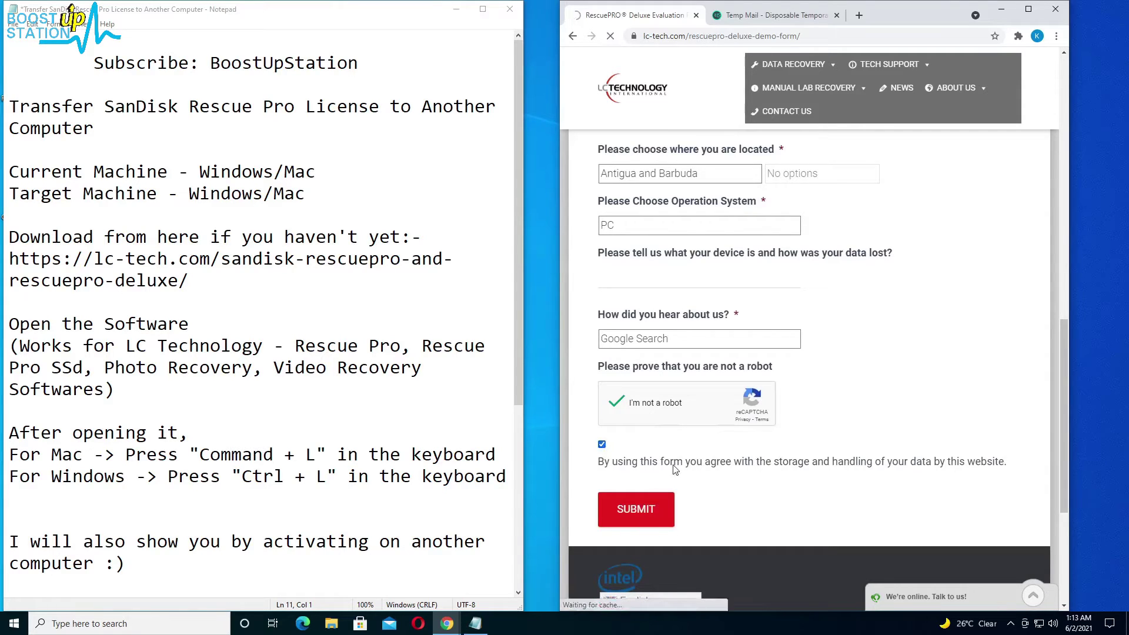
drag(727, 266, 792, 284)
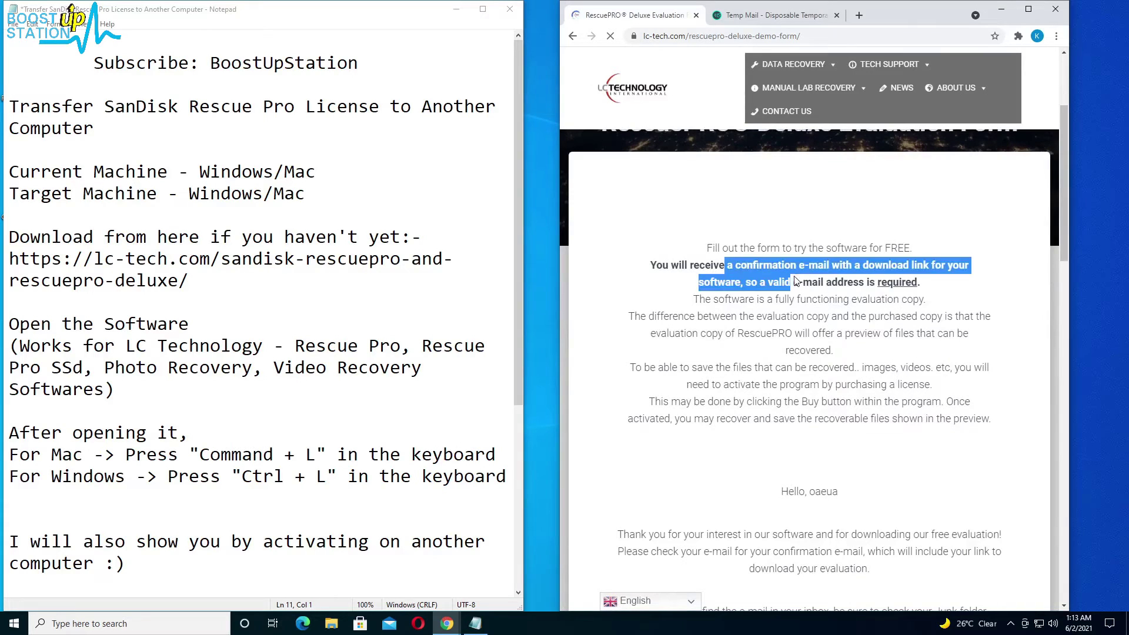
click(775, 296)
Step: Open the LC Tech Support email in Temp Mail, then download and open the Windows RPDLXWIN.zip
click(776, 16)
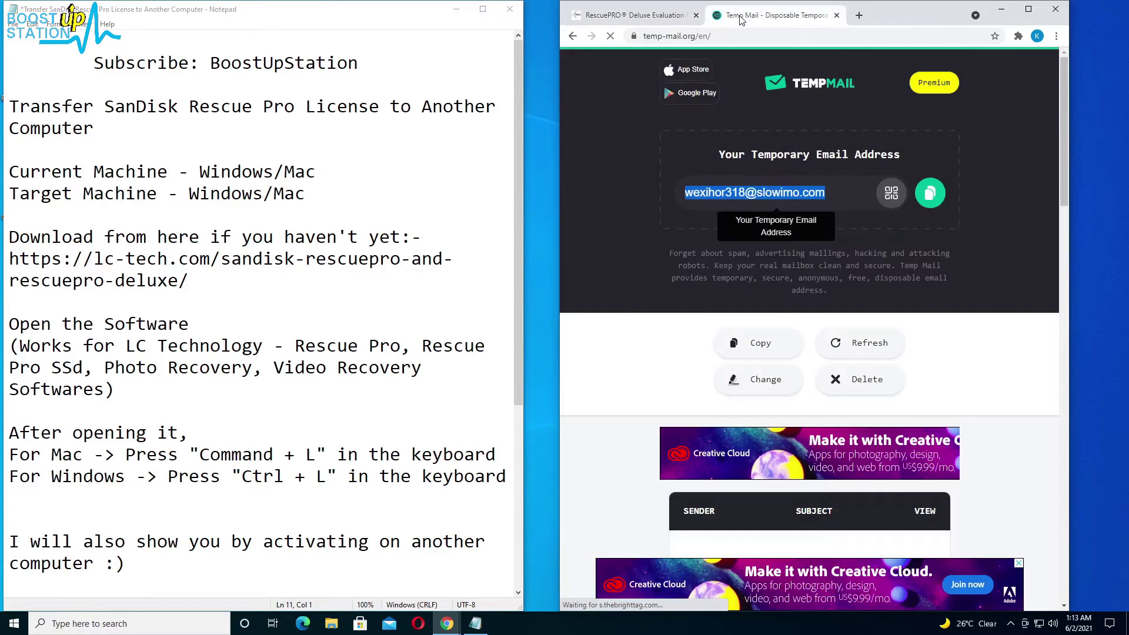
scroll(694, 270, down, 4)
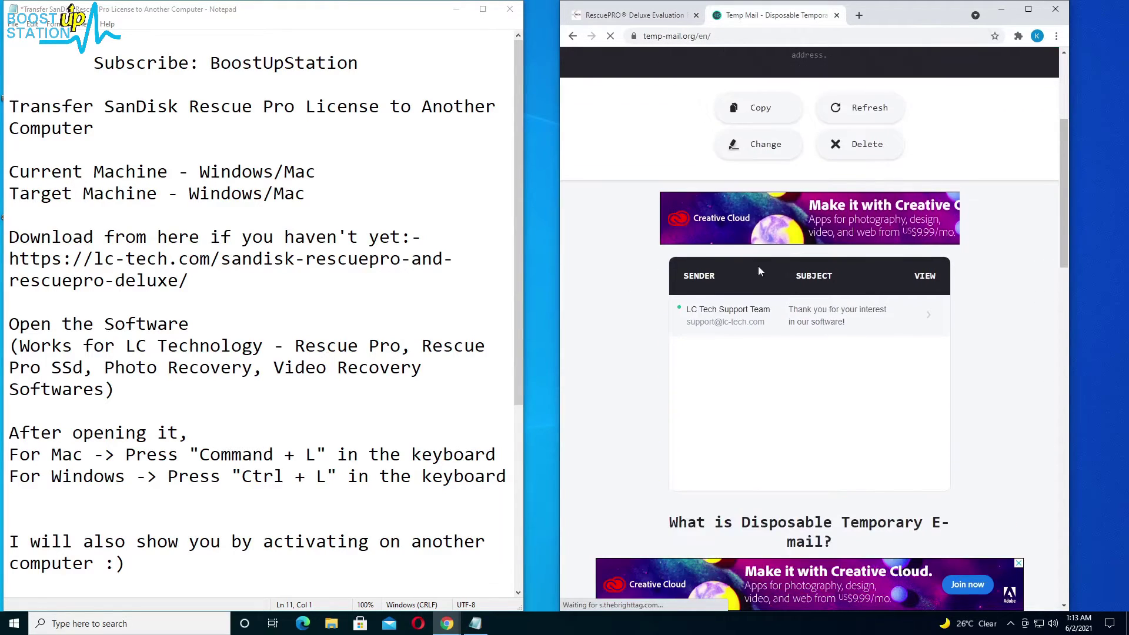
click(832, 321)
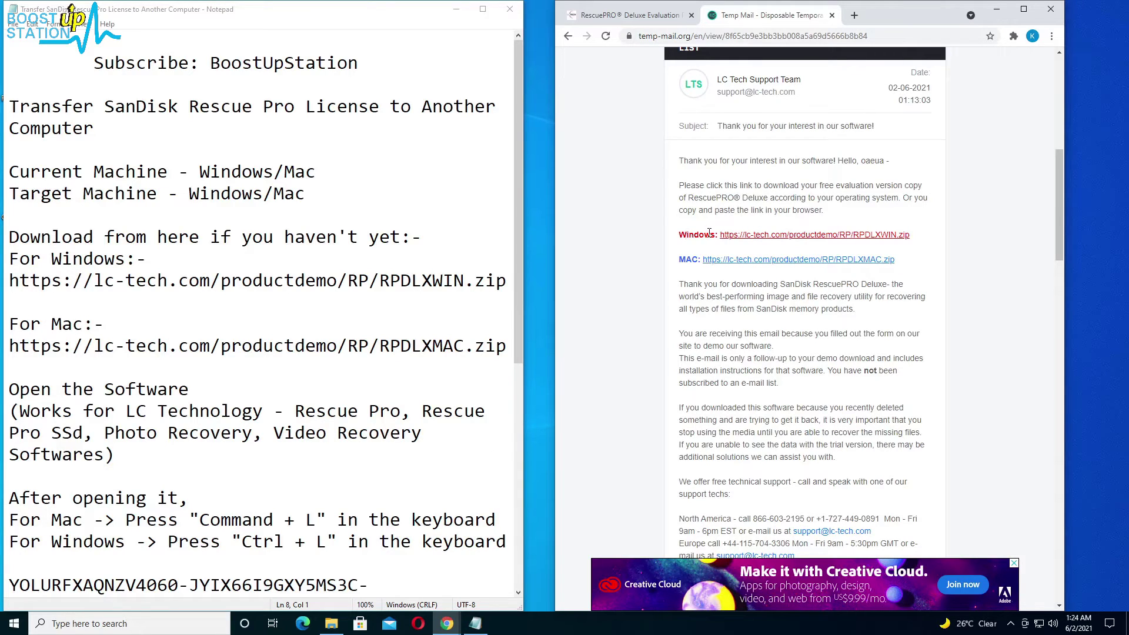
drag(711, 231, 815, 272)
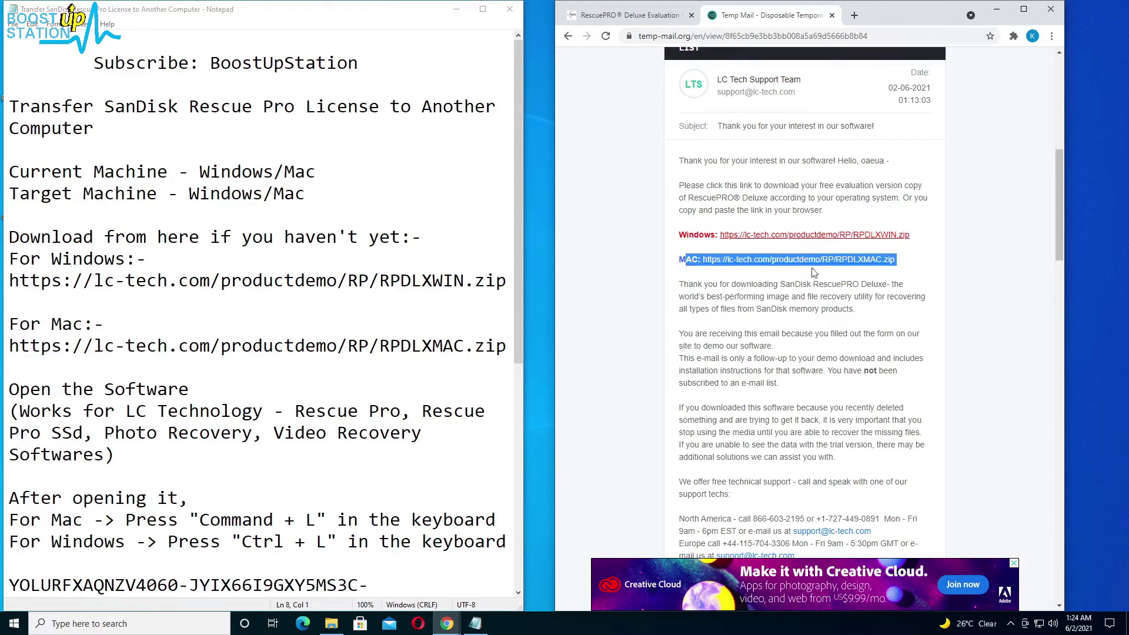
click(838, 253)
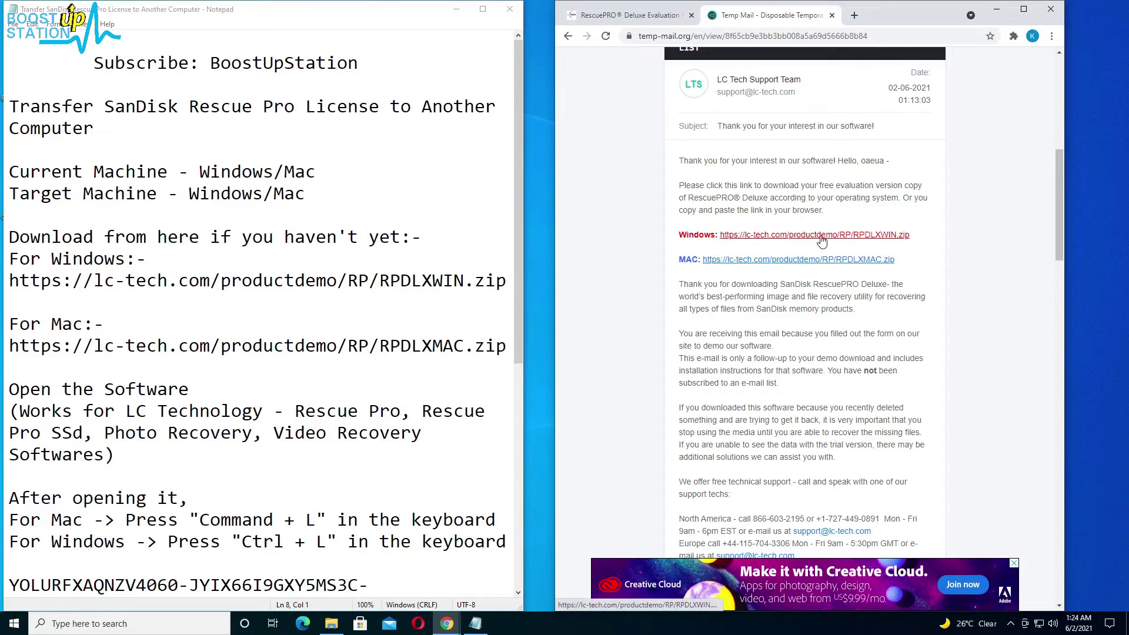
click(821, 235)
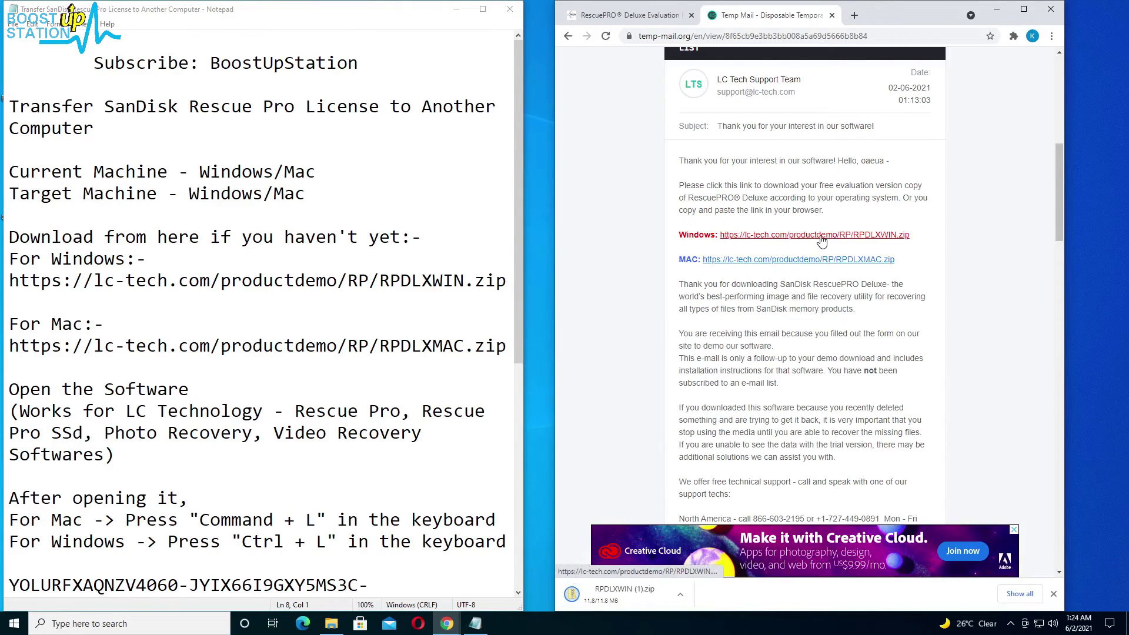
click(607, 595)
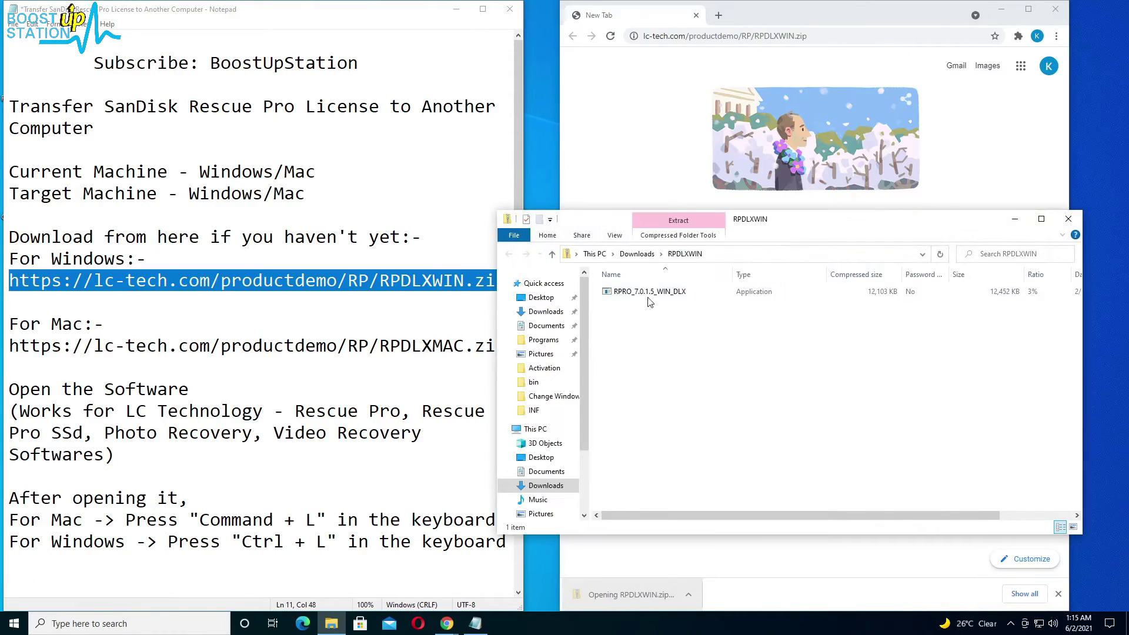
Step: Run the RPRO_7.0.1.5_WIN_DLX installer in English, accept the license, and install with default settings
click(659, 294)
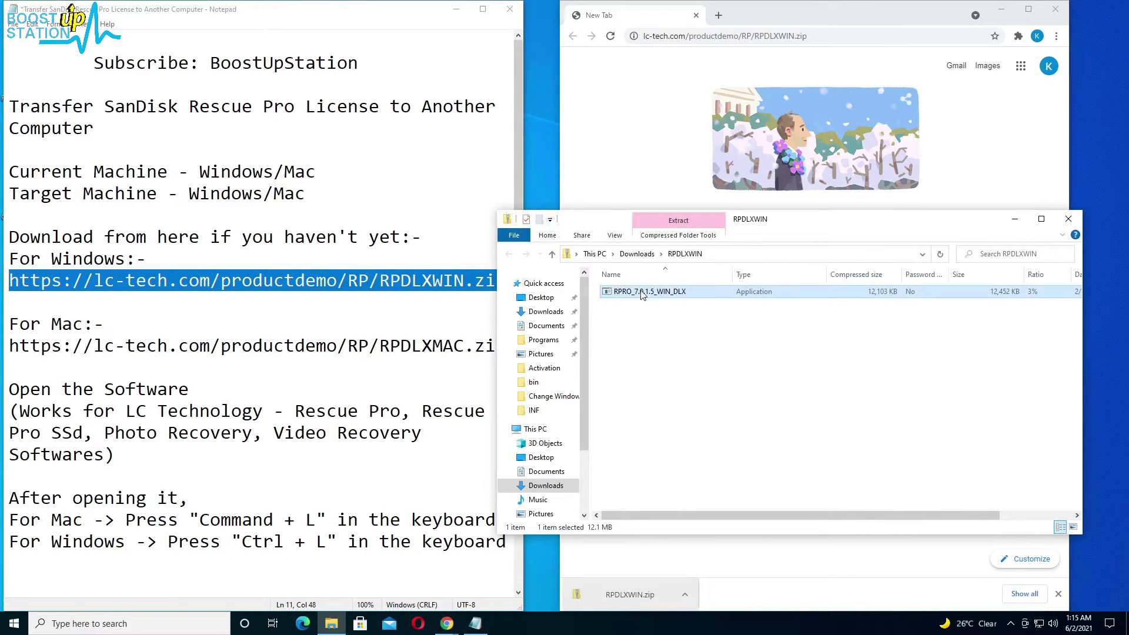
double_click(642, 294)
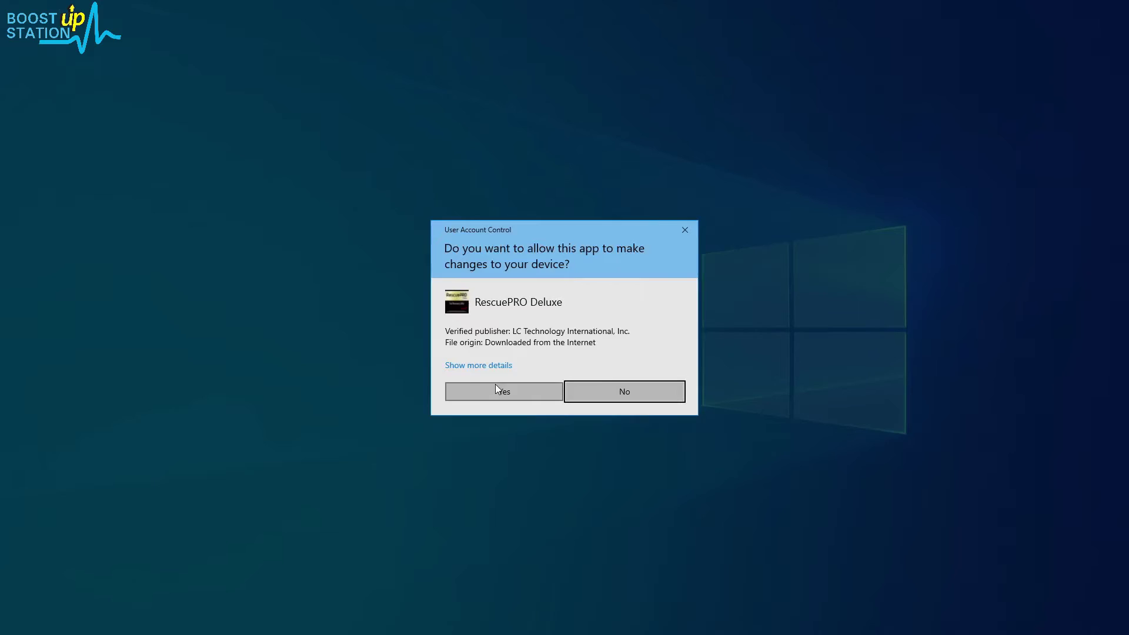
click(485, 390)
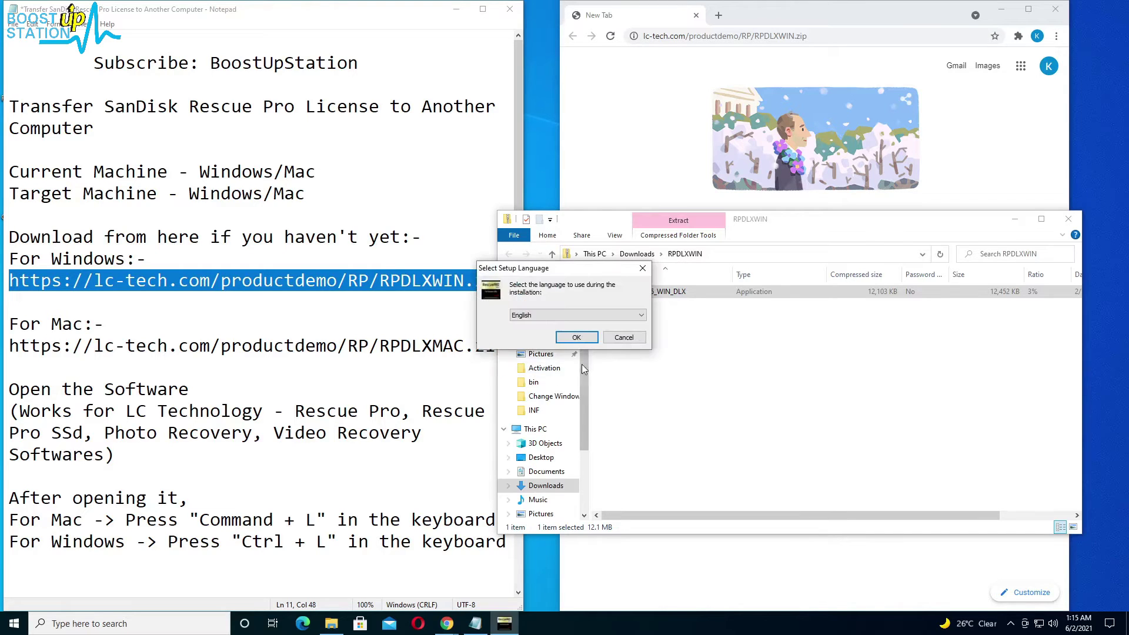
click(576, 338)
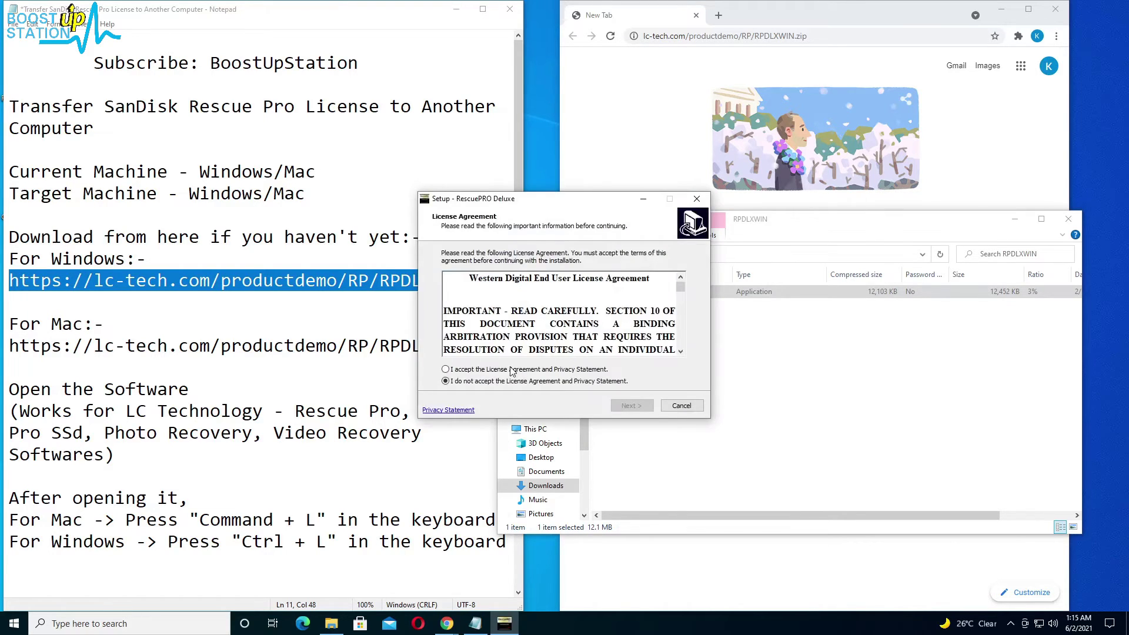
click(511, 370)
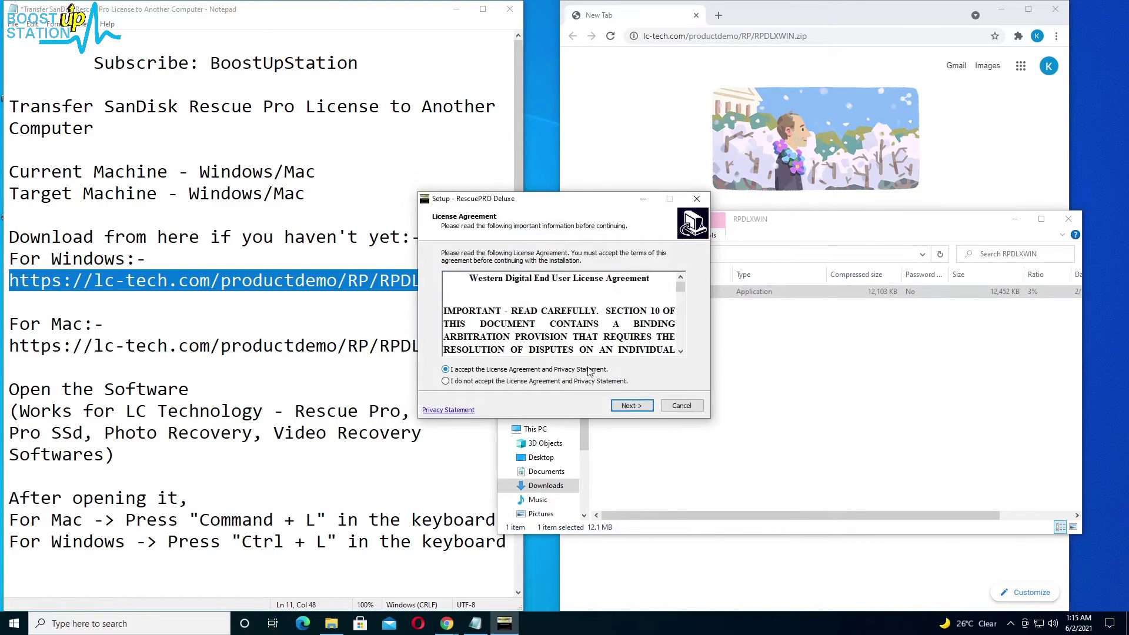
click(625, 405)
click(627, 406)
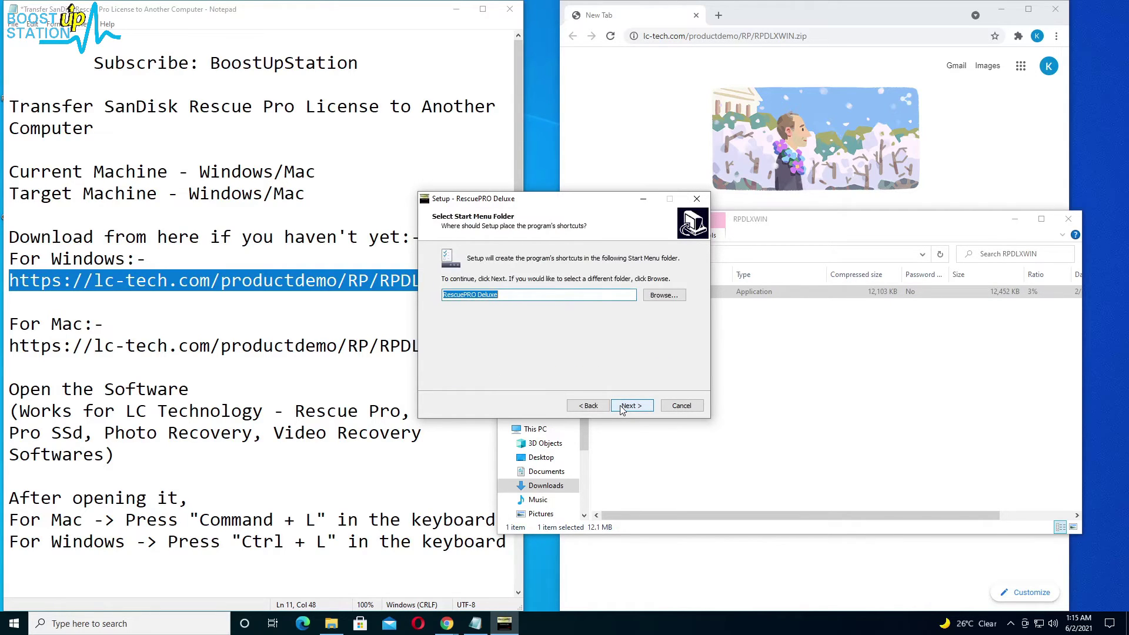
click(627, 406)
click(626, 406)
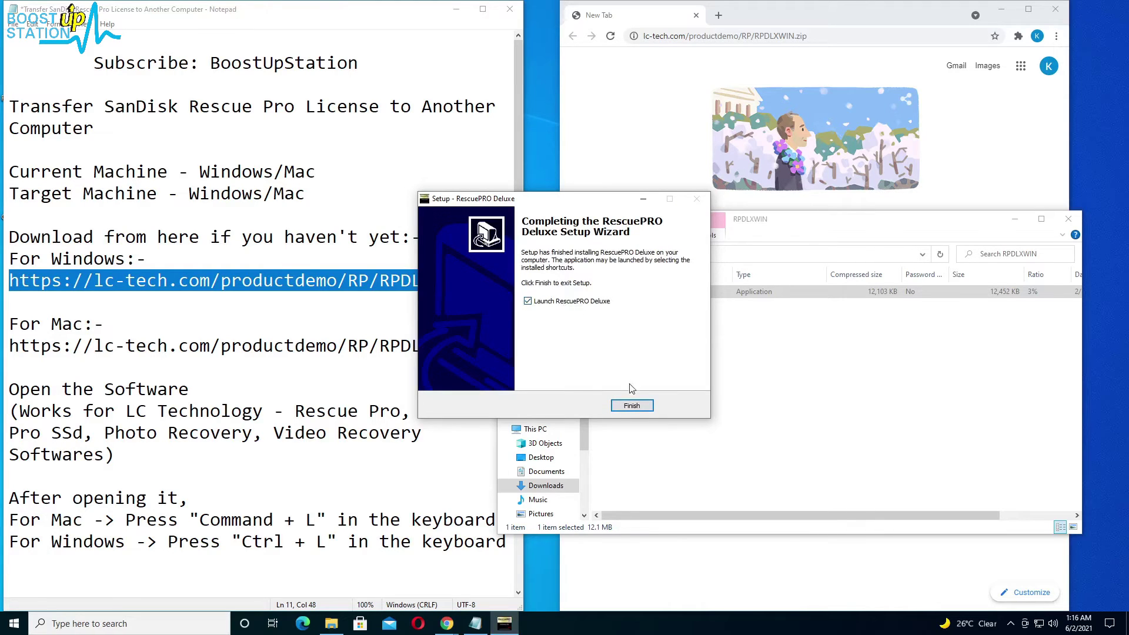
click(632, 406)
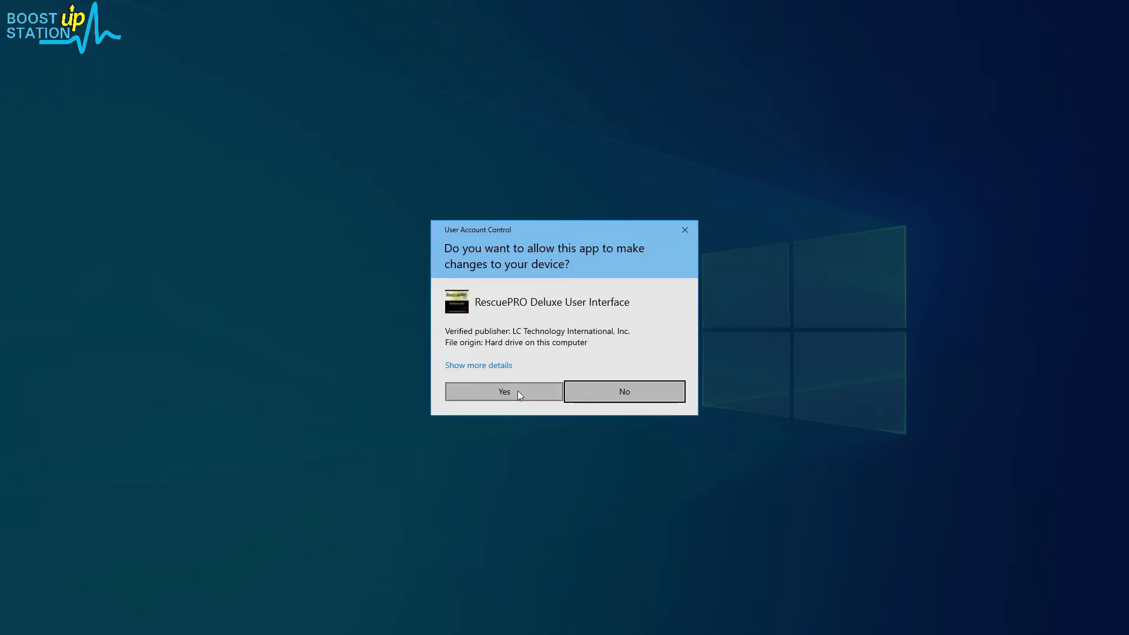
Step: Allow RescuePRO to run, skip key activation for evaluation mode, and review the activation shortcuts
click(498, 392)
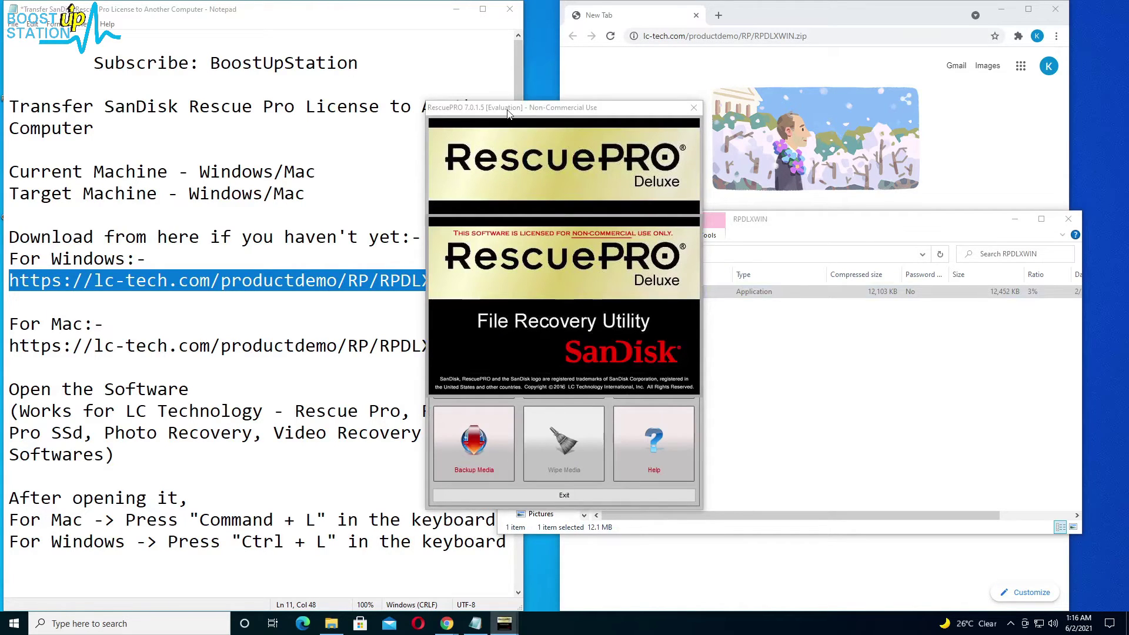
drag(508, 111, 534, 112)
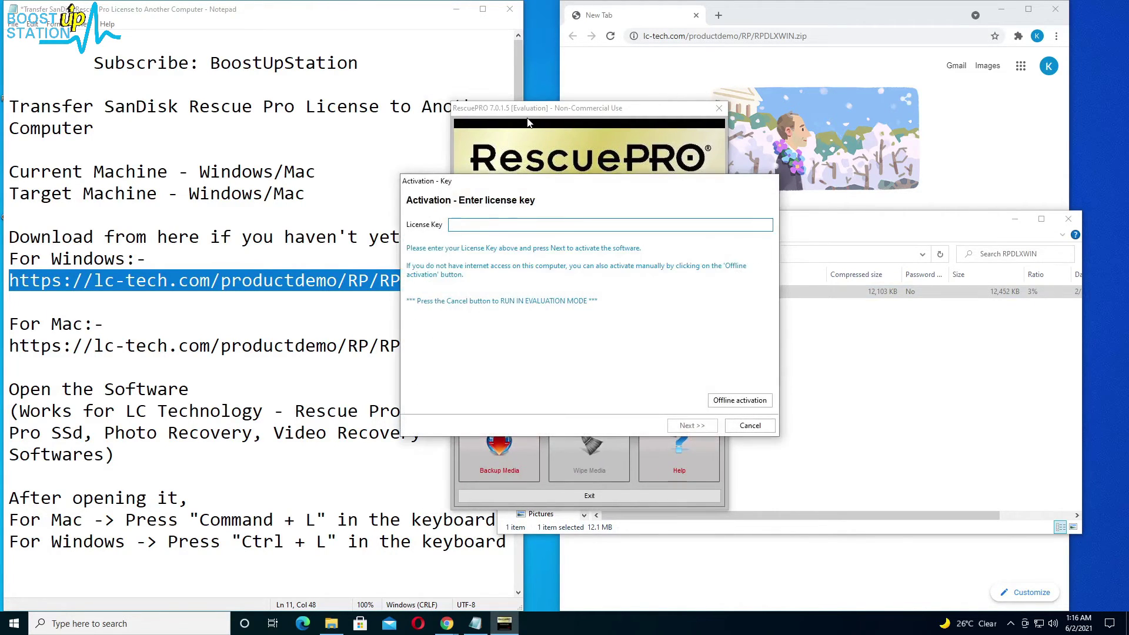
drag(576, 186, 558, 200)
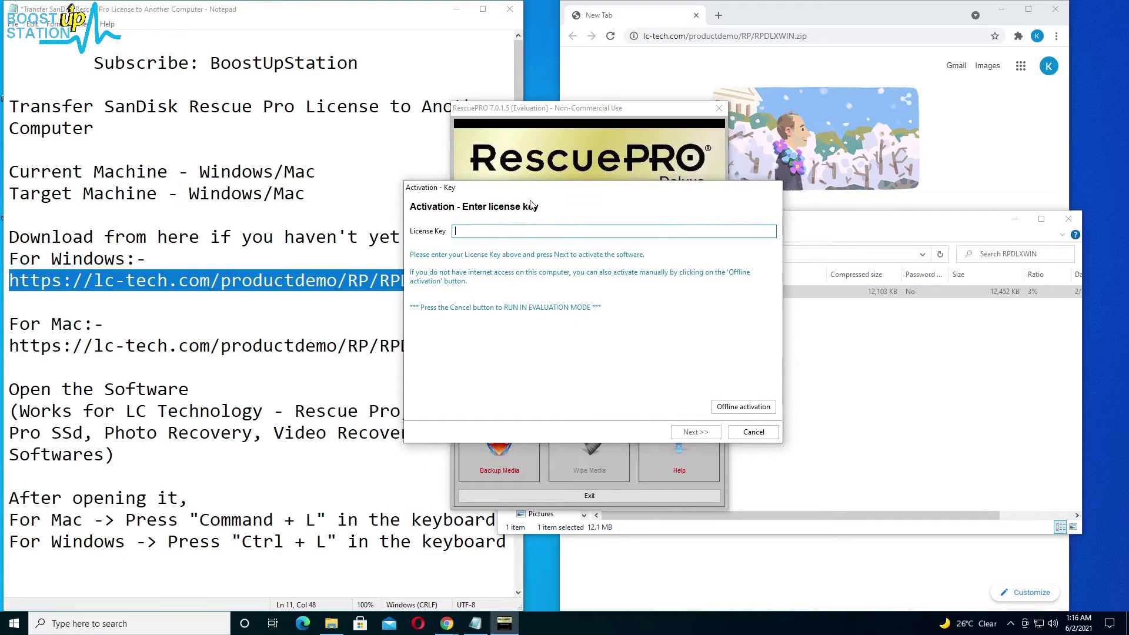
click(752, 432)
drag(547, 114, 582, 112)
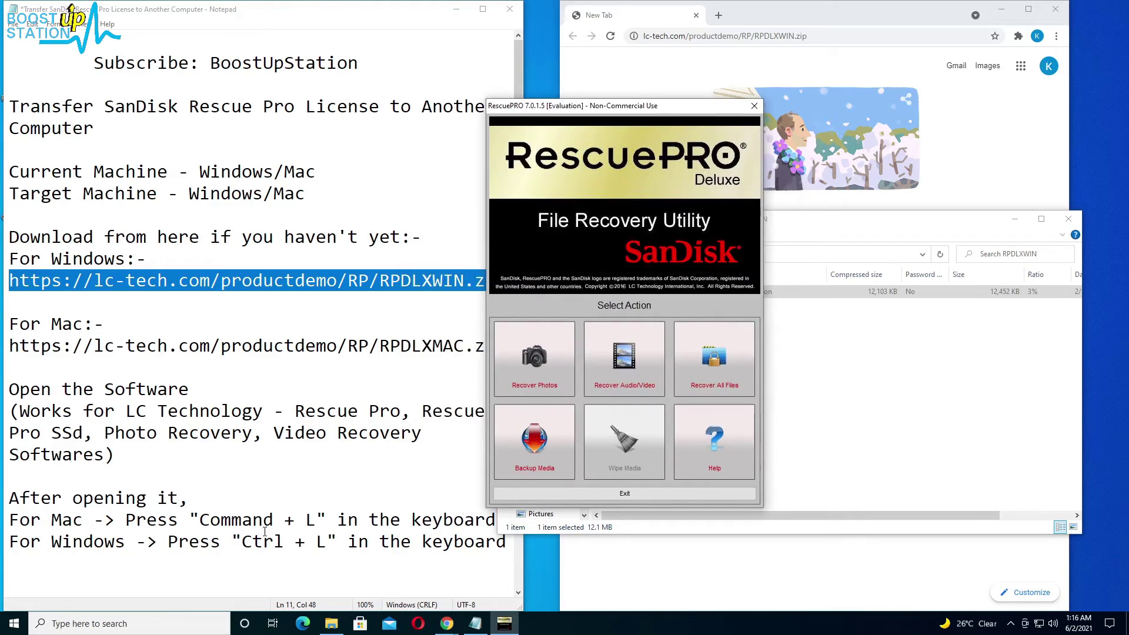
drag(203, 516, 327, 520)
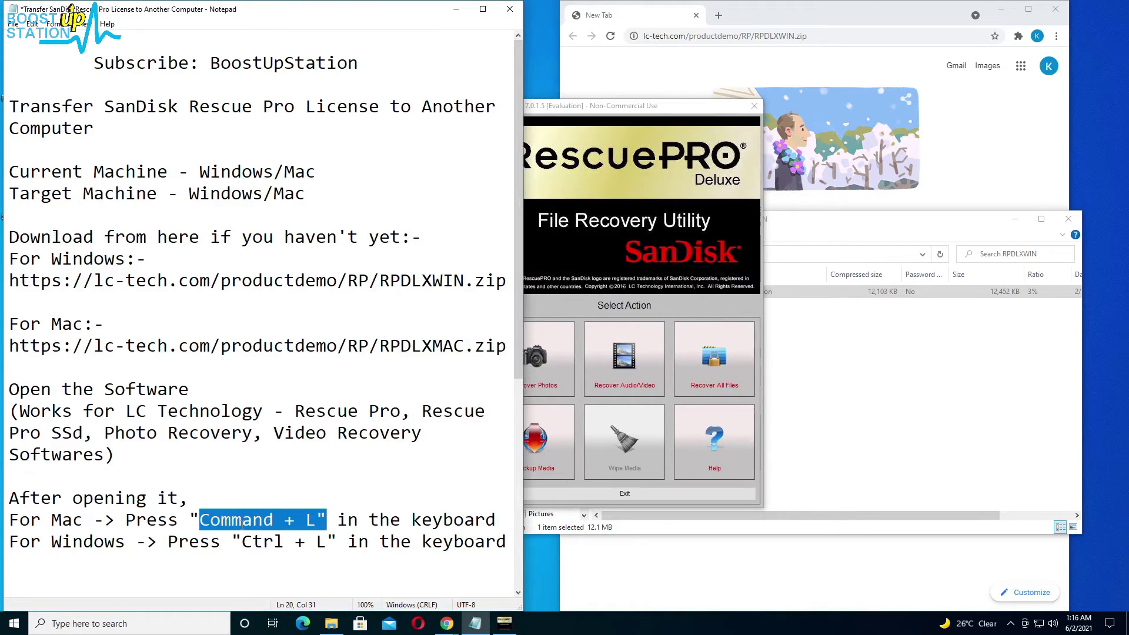
drag(240, 538, 327, 541)
Step: Open license administration with Ctrl+L and continue to the license key entry page
click(570, 234)
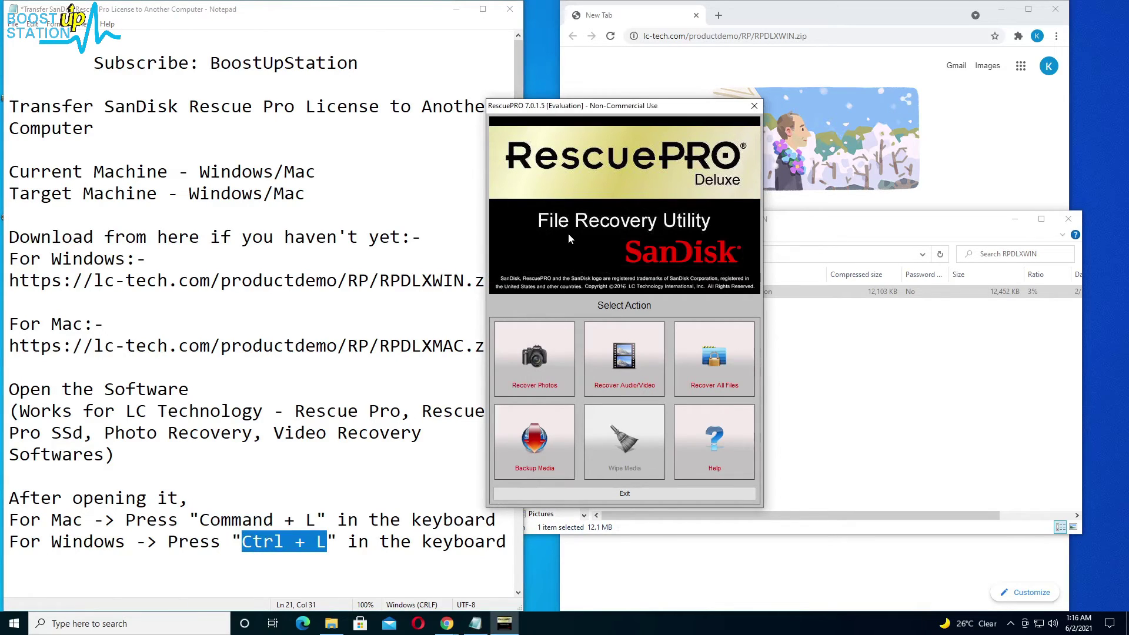
key(ctrl+l)
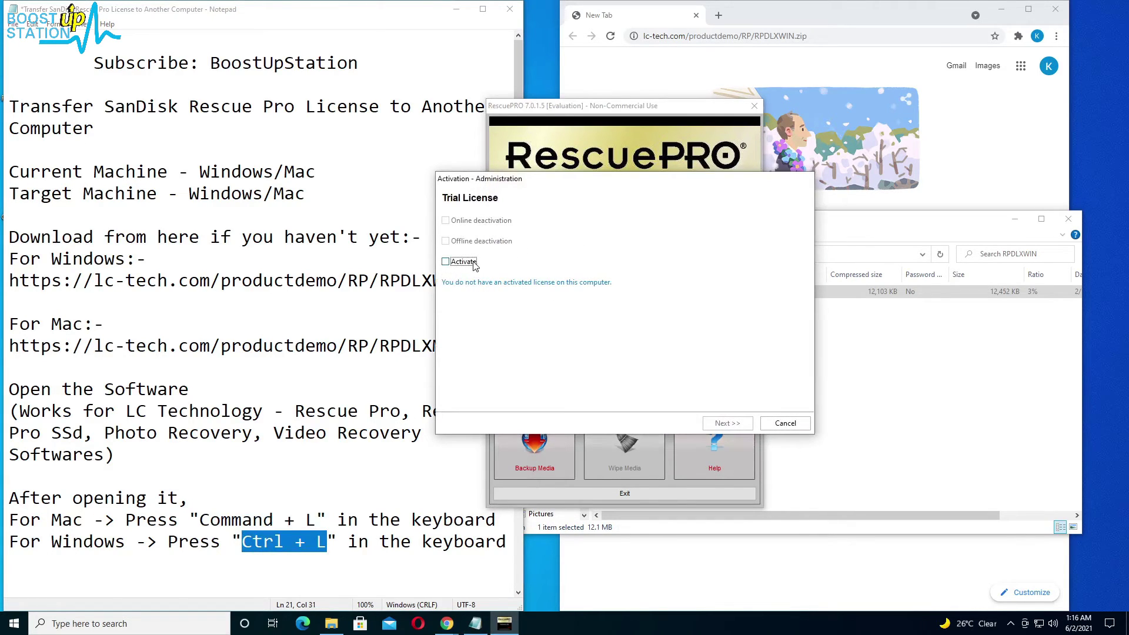
drag(496, 180, 471, 184)
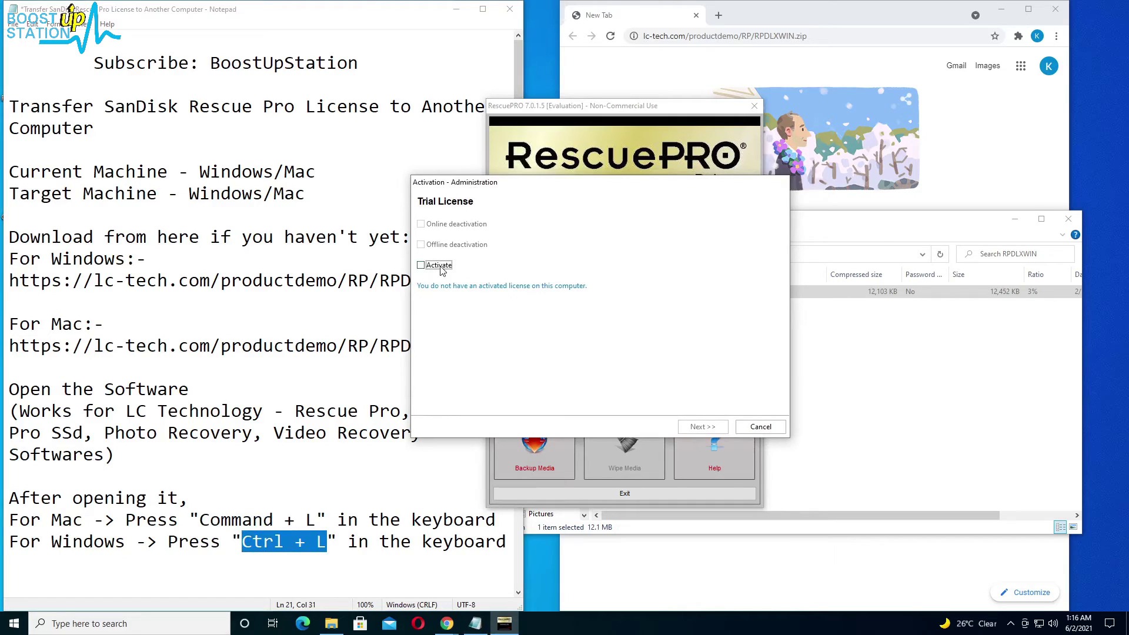
click(703, 426)
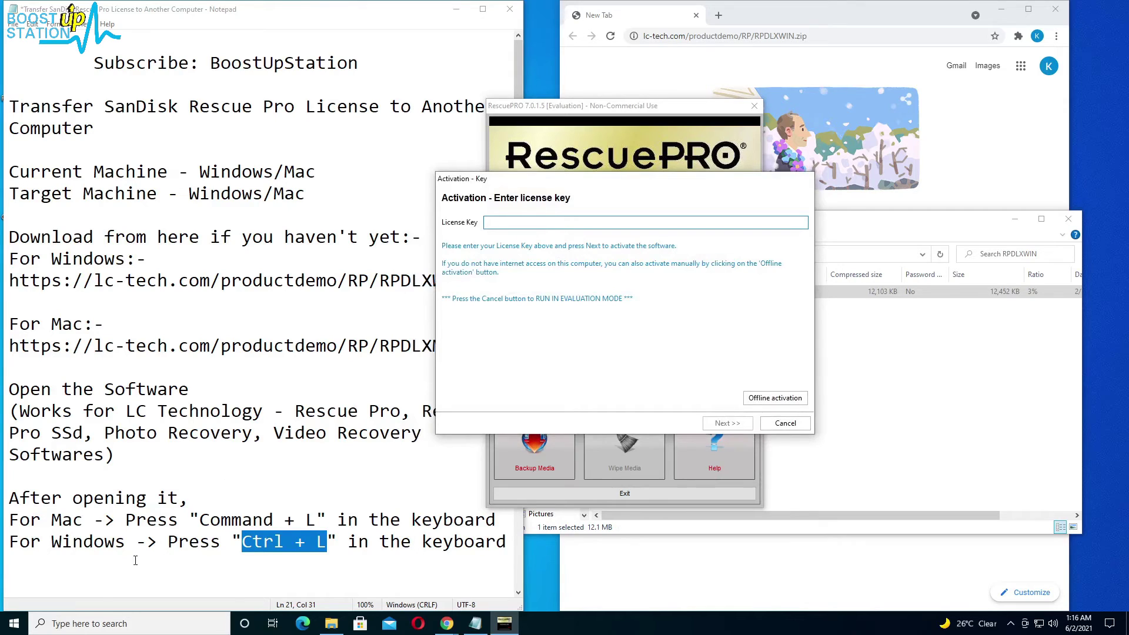
Step: Paste the transferred license key into the License Key field and submit it for checking
scroll(135, 561, down, 5)
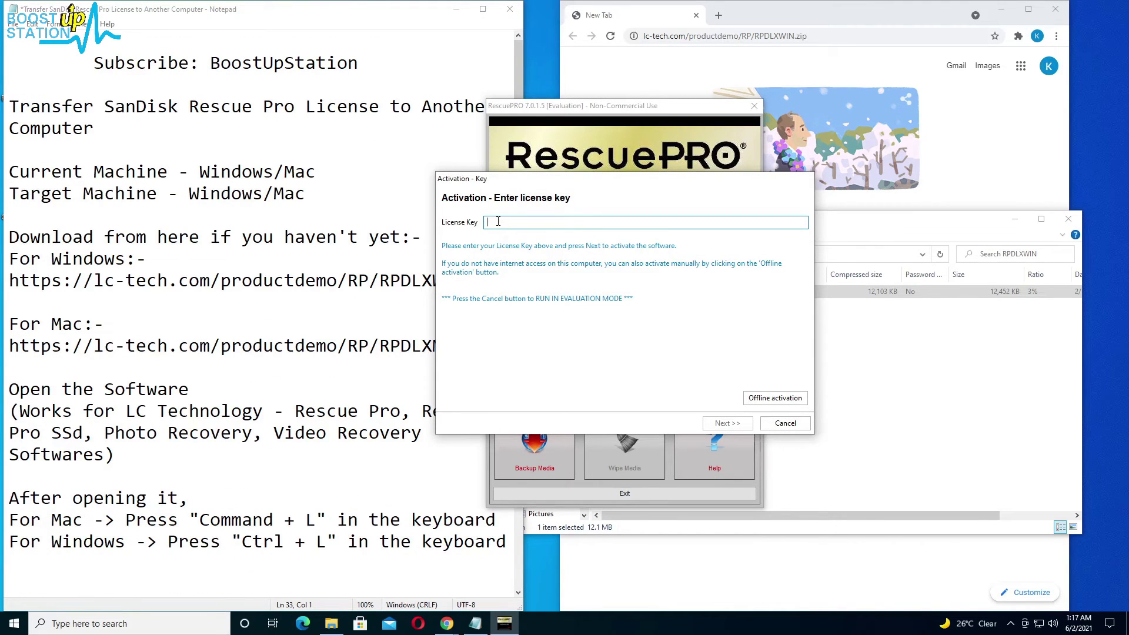
right_click(498, 221)
click(525, 271)
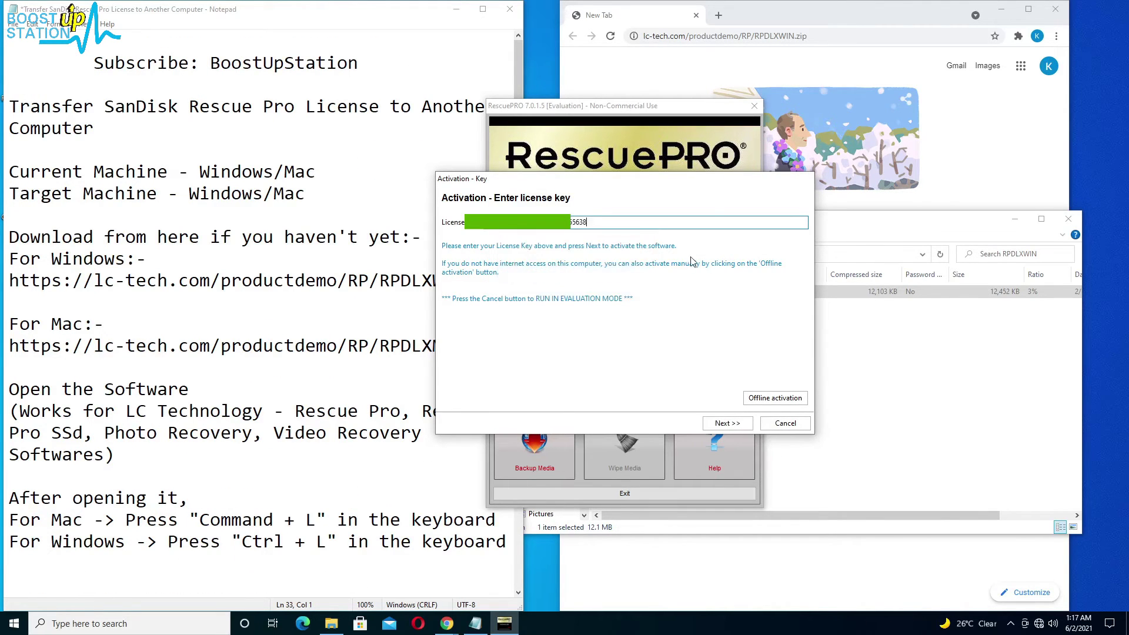
click(727, 423)
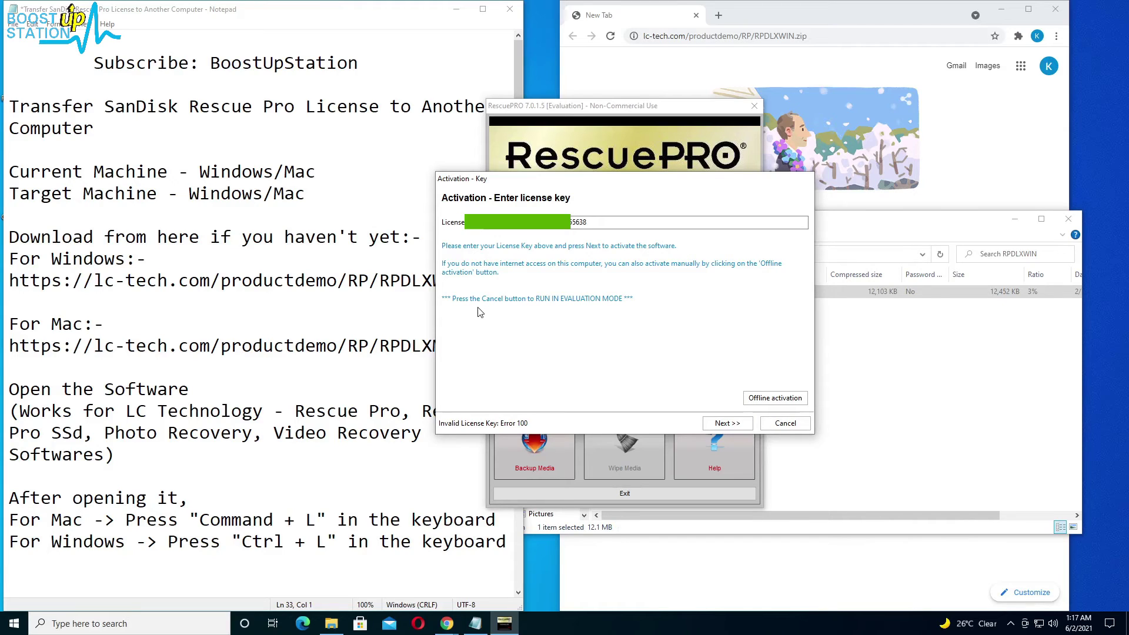
click(725, 423)
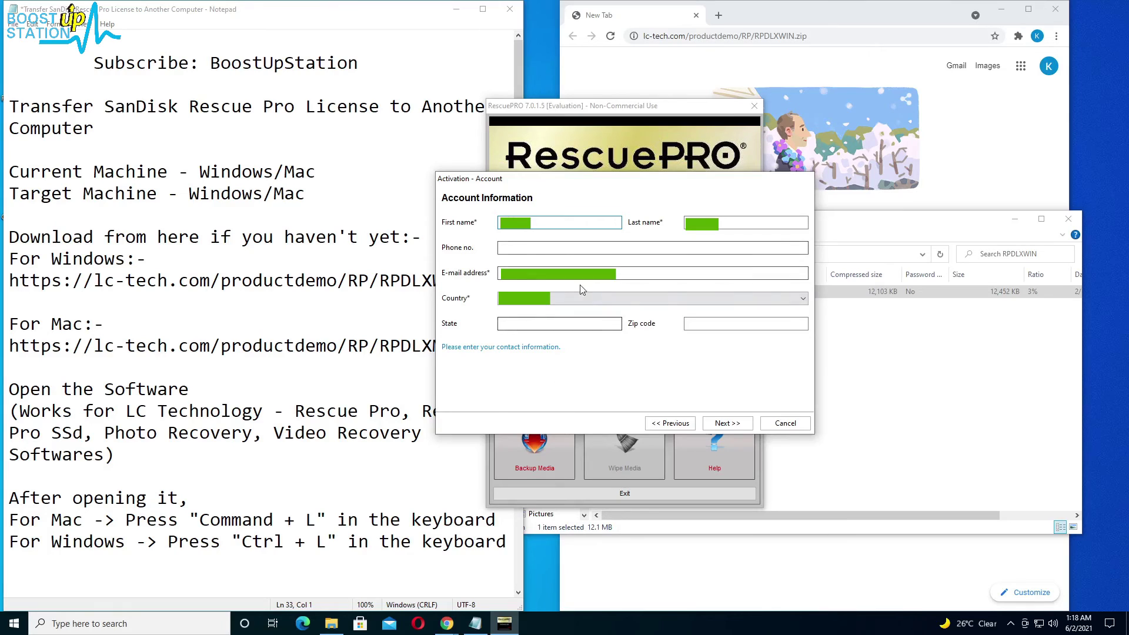
Step: Advance to the activation confirmation and copy the full Registration ID
click(711, 425)
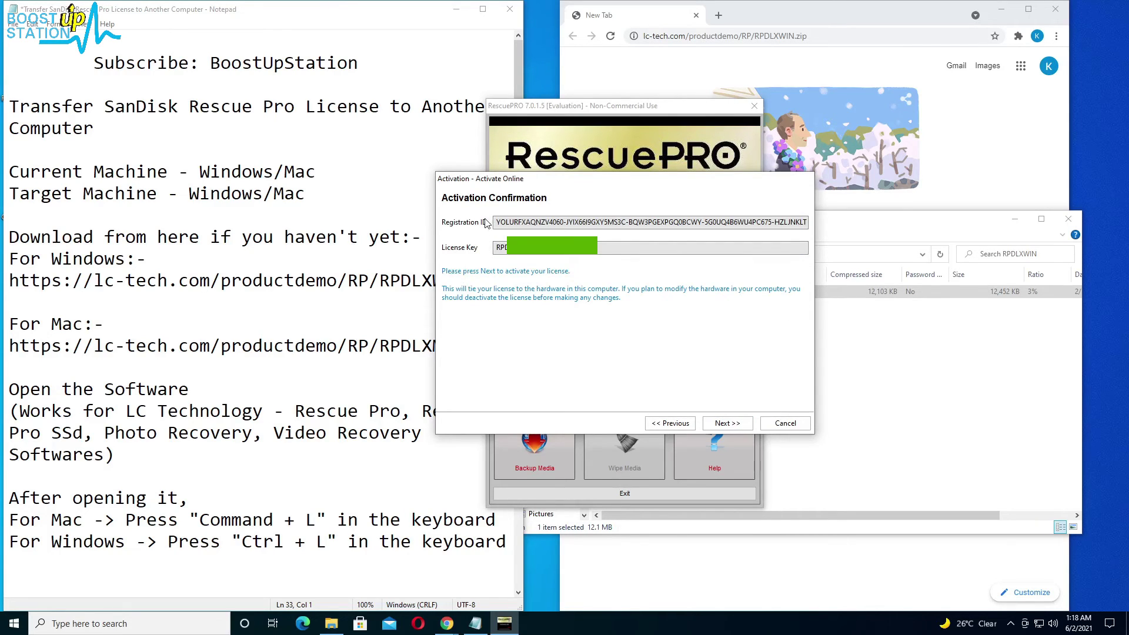
click(496, 252)
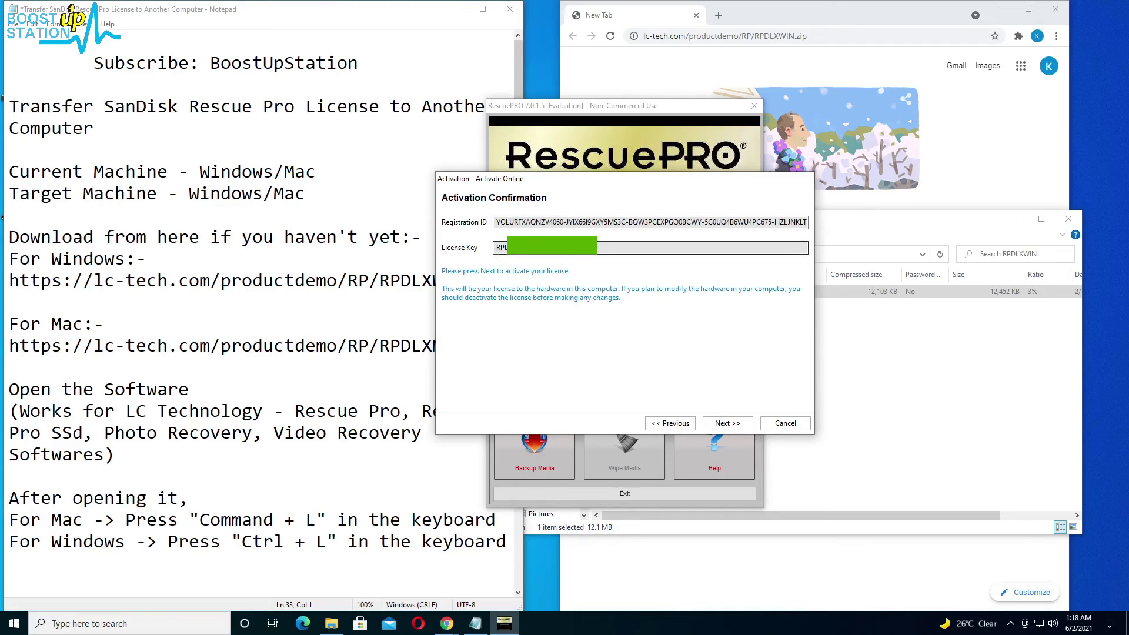
click(525, 223)
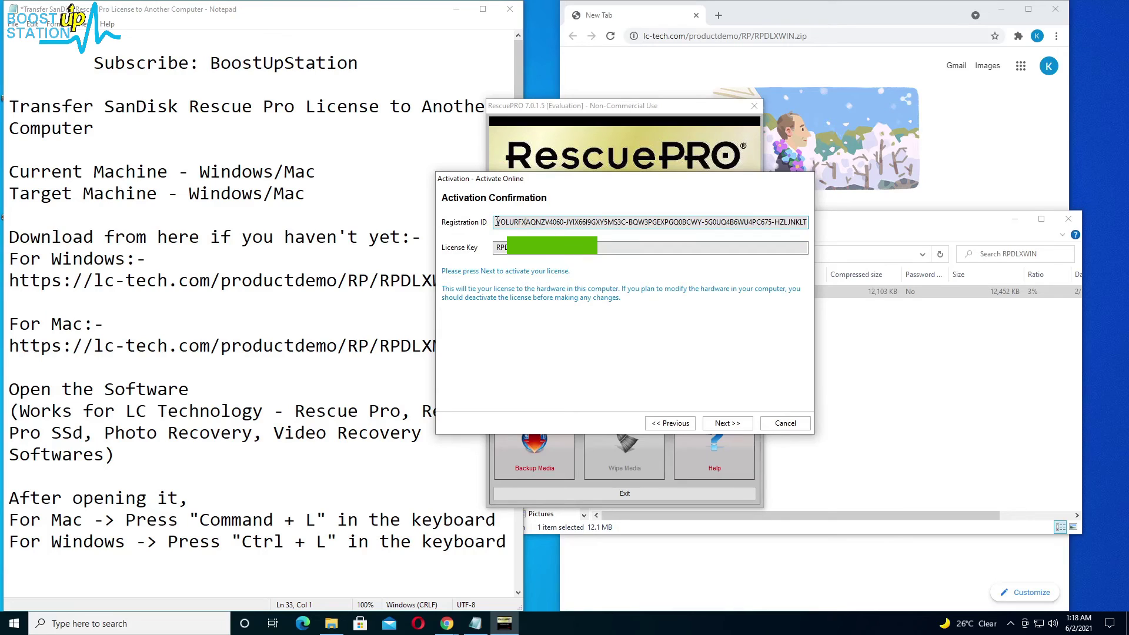
drag(497, 222, 891, 231)
right_click(733, 220)
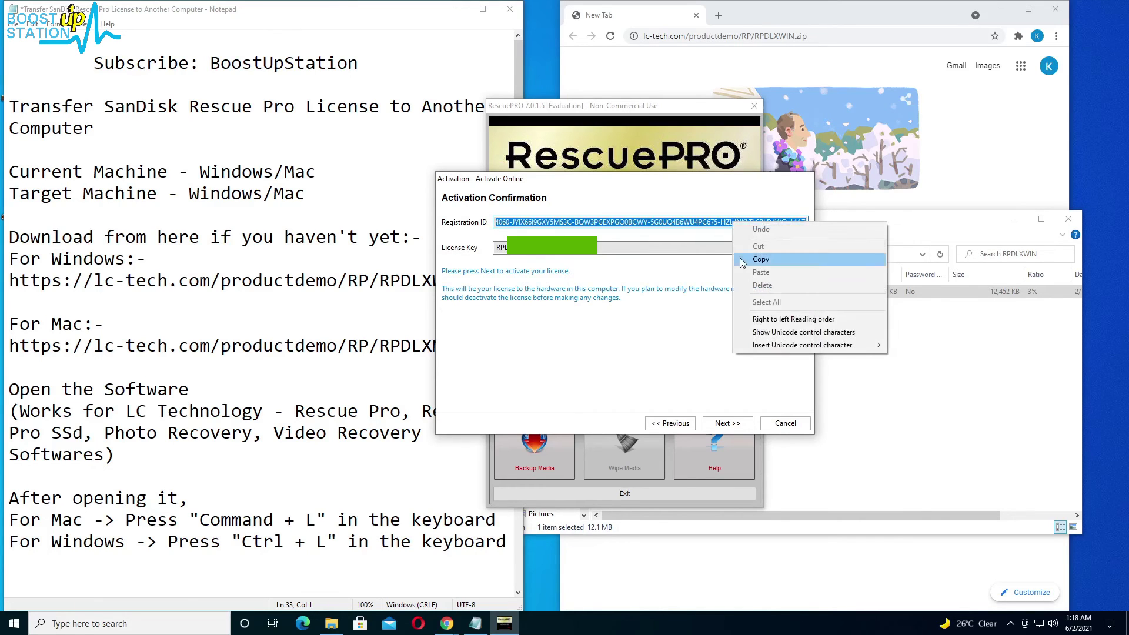
click(758, 259)
Step: Paste the Registration ID at the end of the Notepad notes and activate the license online
click(158, 586)
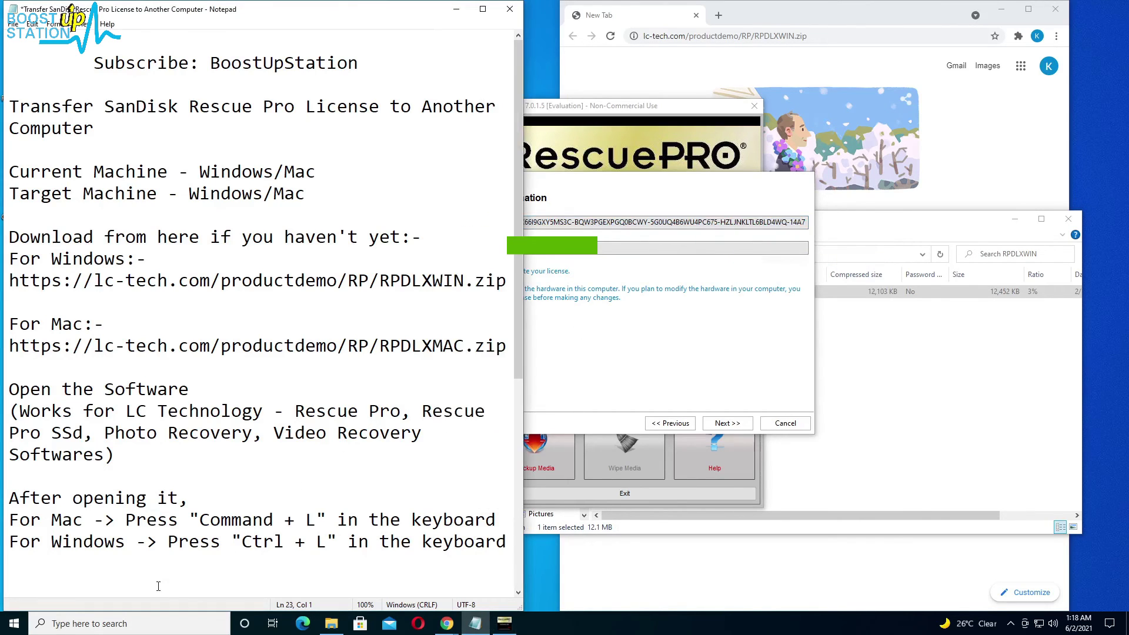
key(ctrl+v)
click(696, 385)
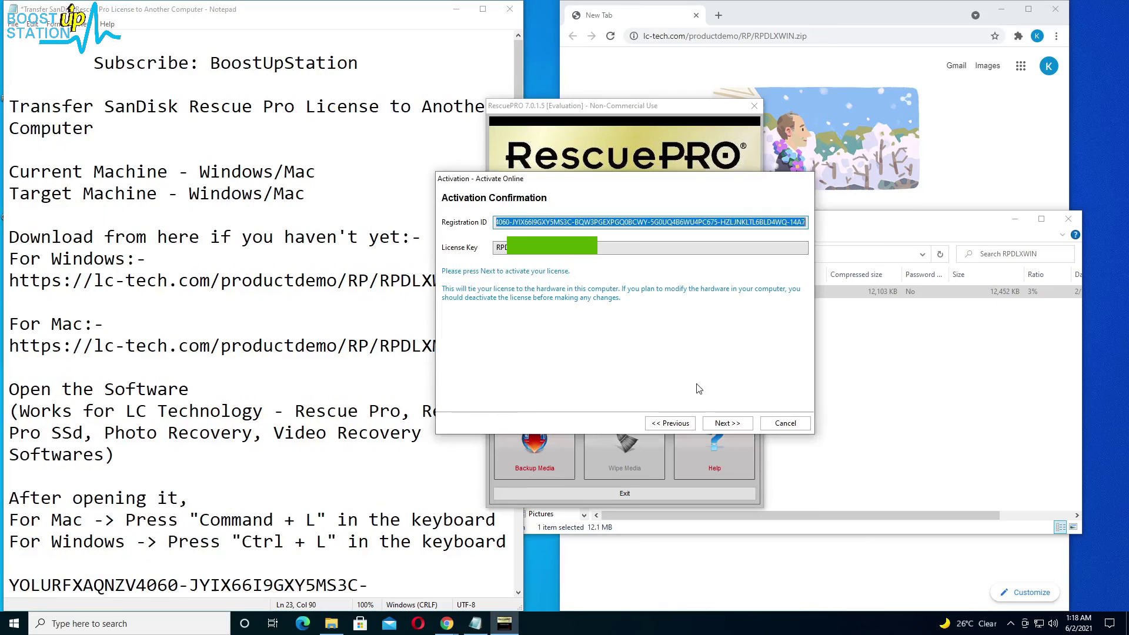
click(714, 422)
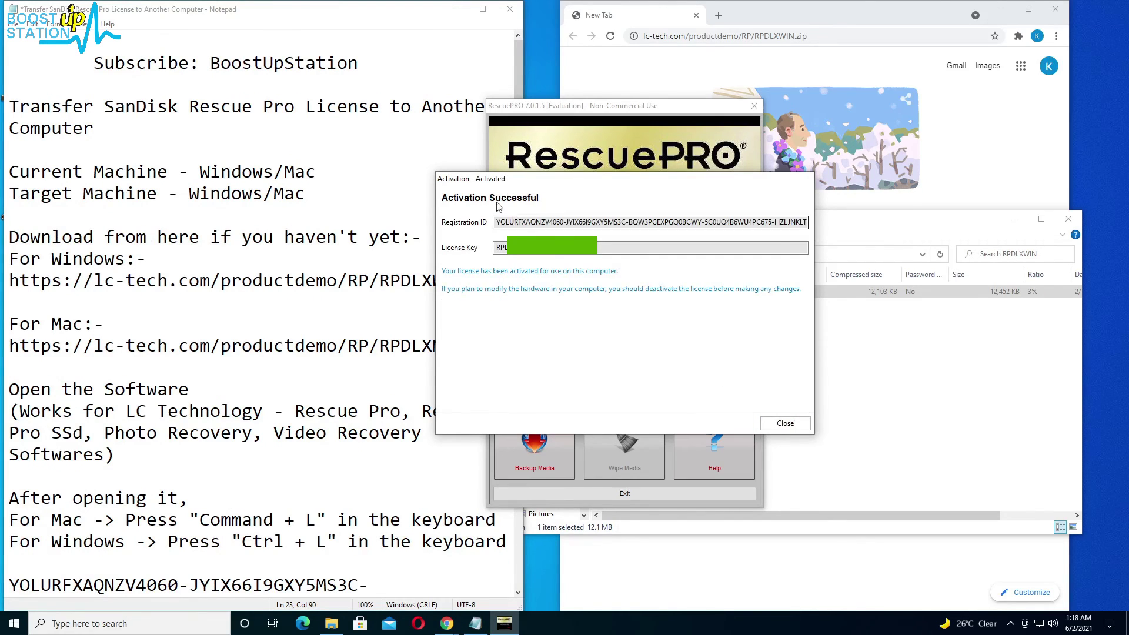
Step: Close the Activation Successful dialog and exit RescuePRO Deluxe
click(785, 422)
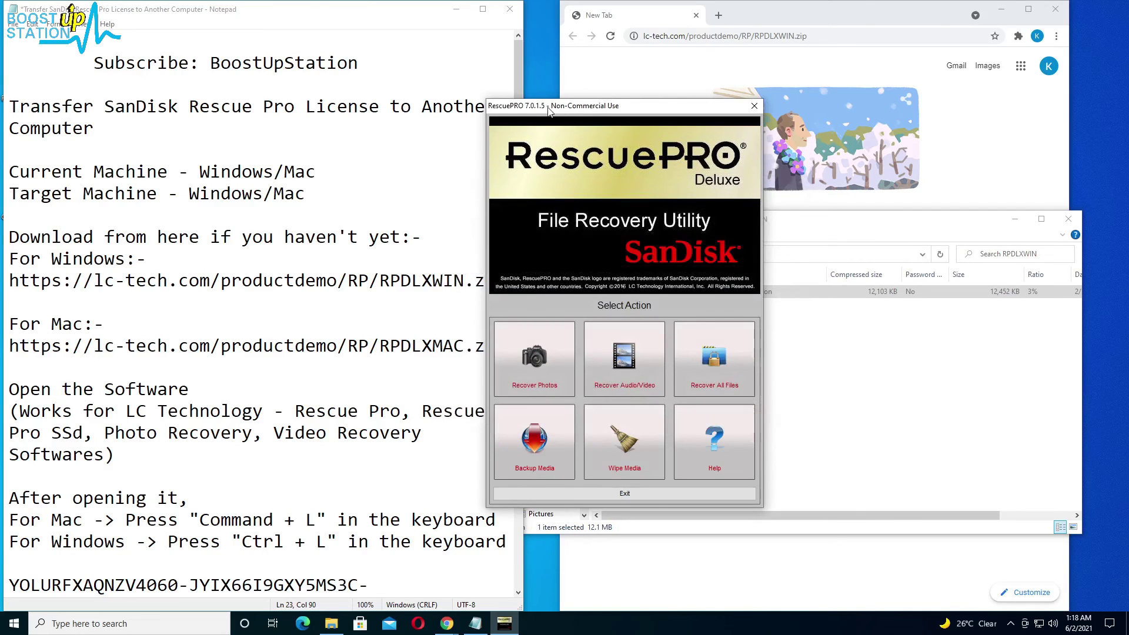
drag(548, 111, 554, 118)
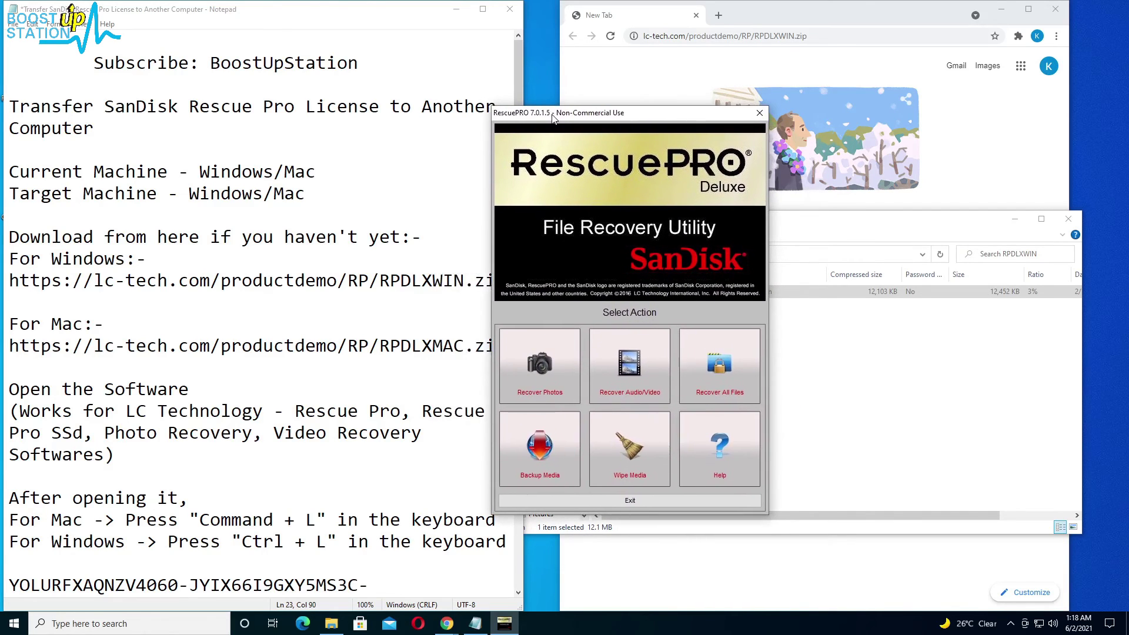
click(595, 501)
click(248, 348)
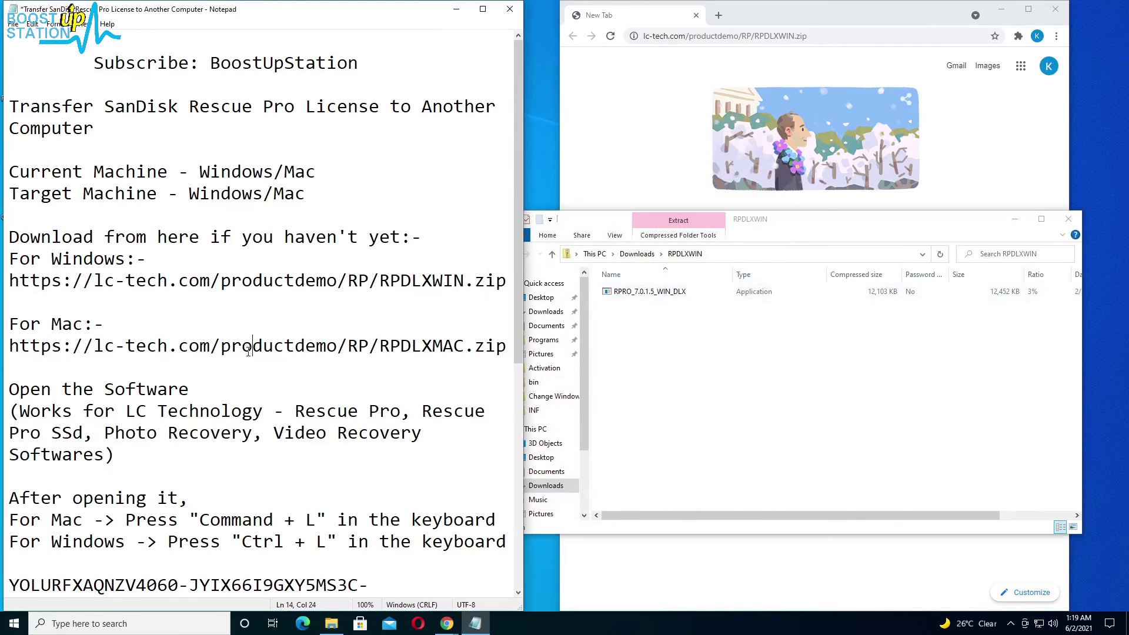
drag(25, 110, 291, 123)
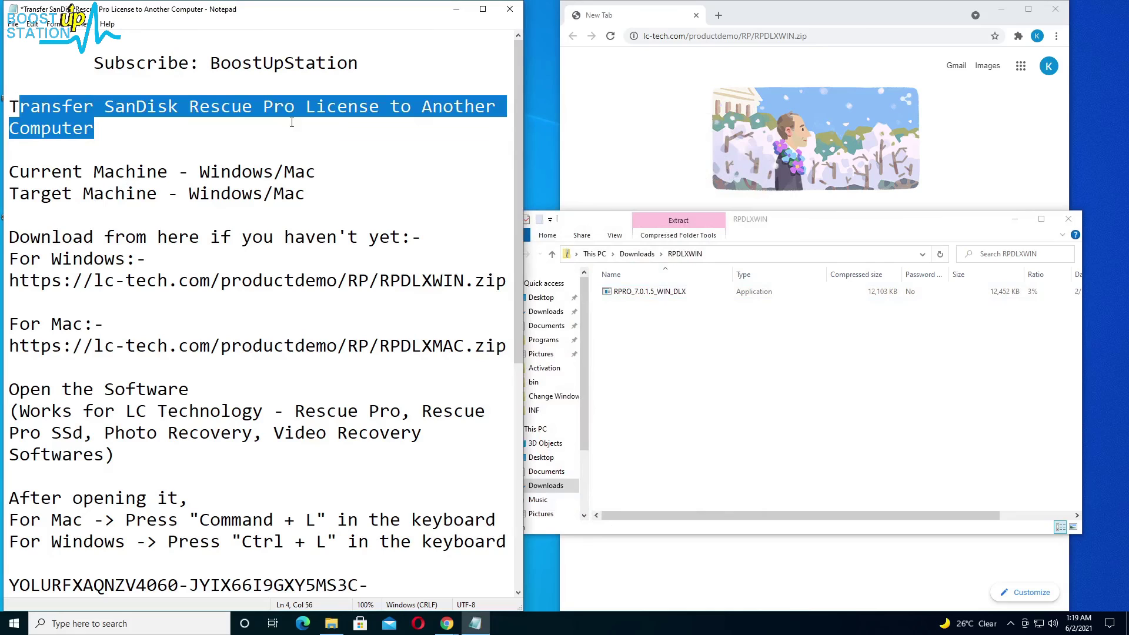
click(192, 126)
drag(94, 63, 361, 65)
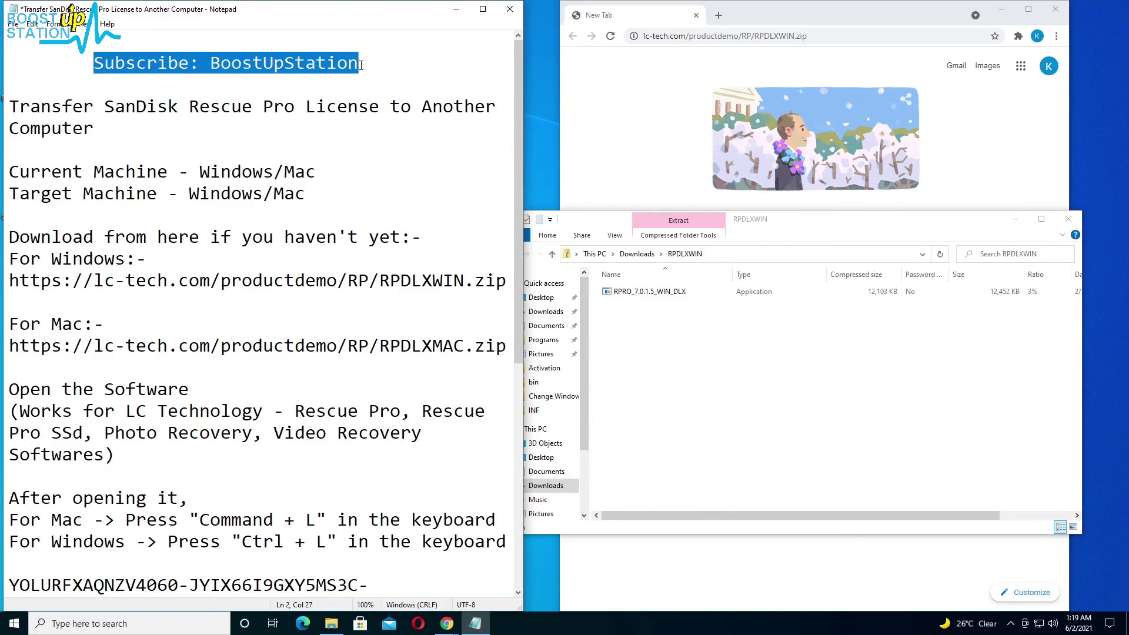